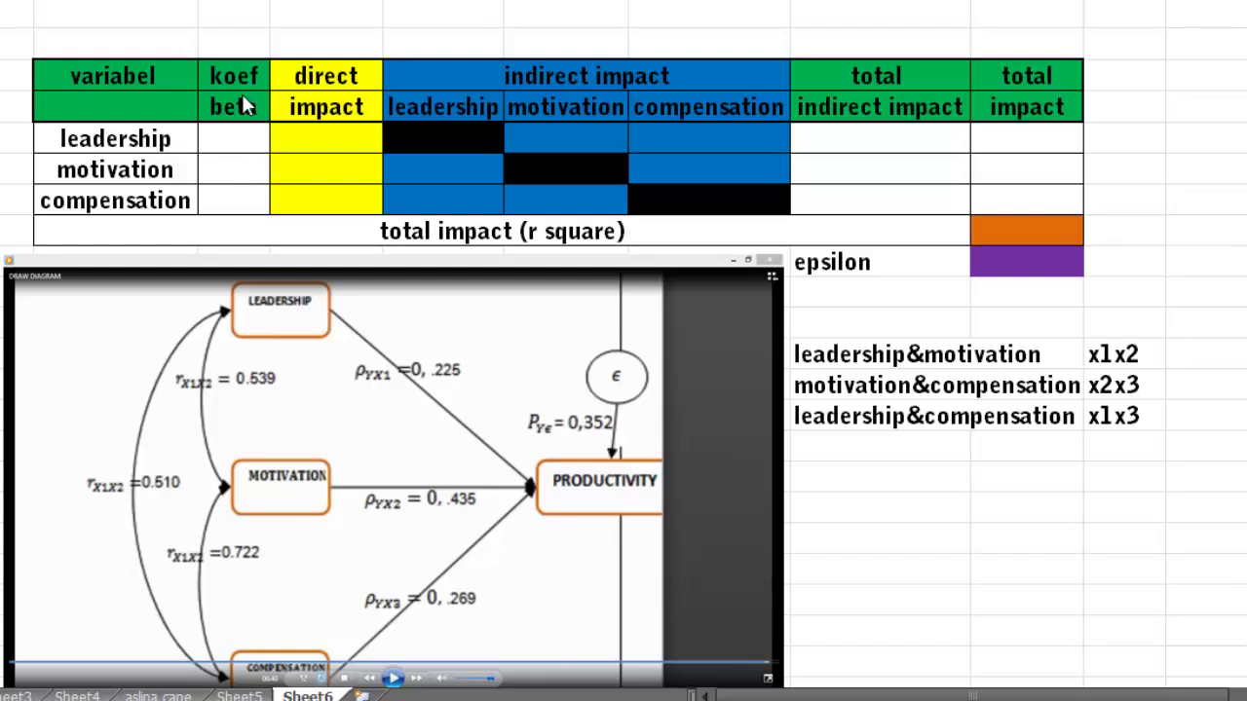
click(251, 139)
click(250, 174)
click(252, 148)
click(167, 146)
click(179, 181)
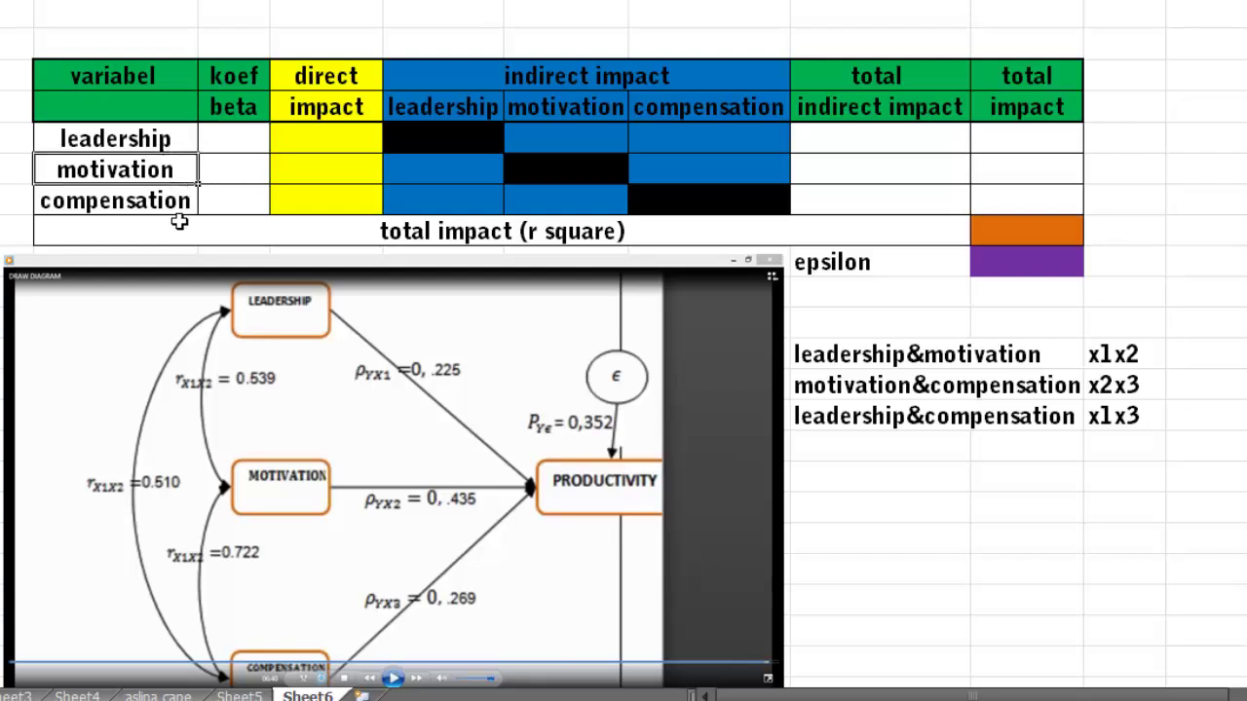
click(178, 209)
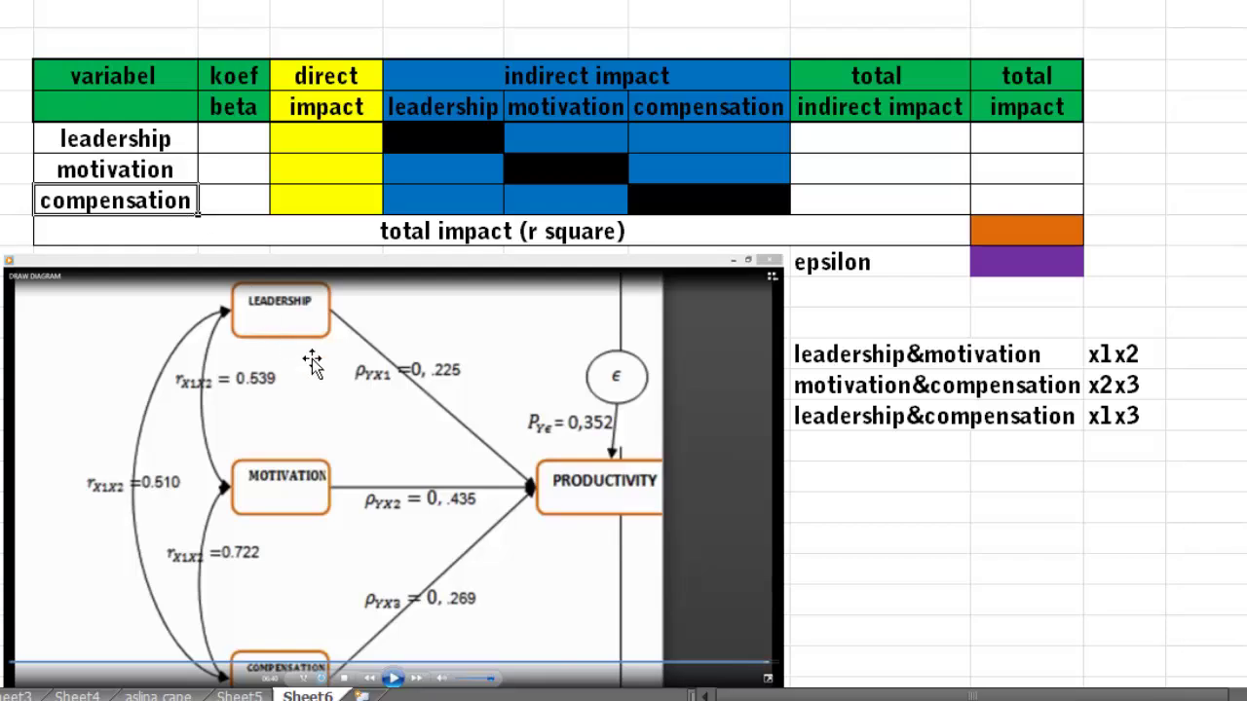
click(298, 316)
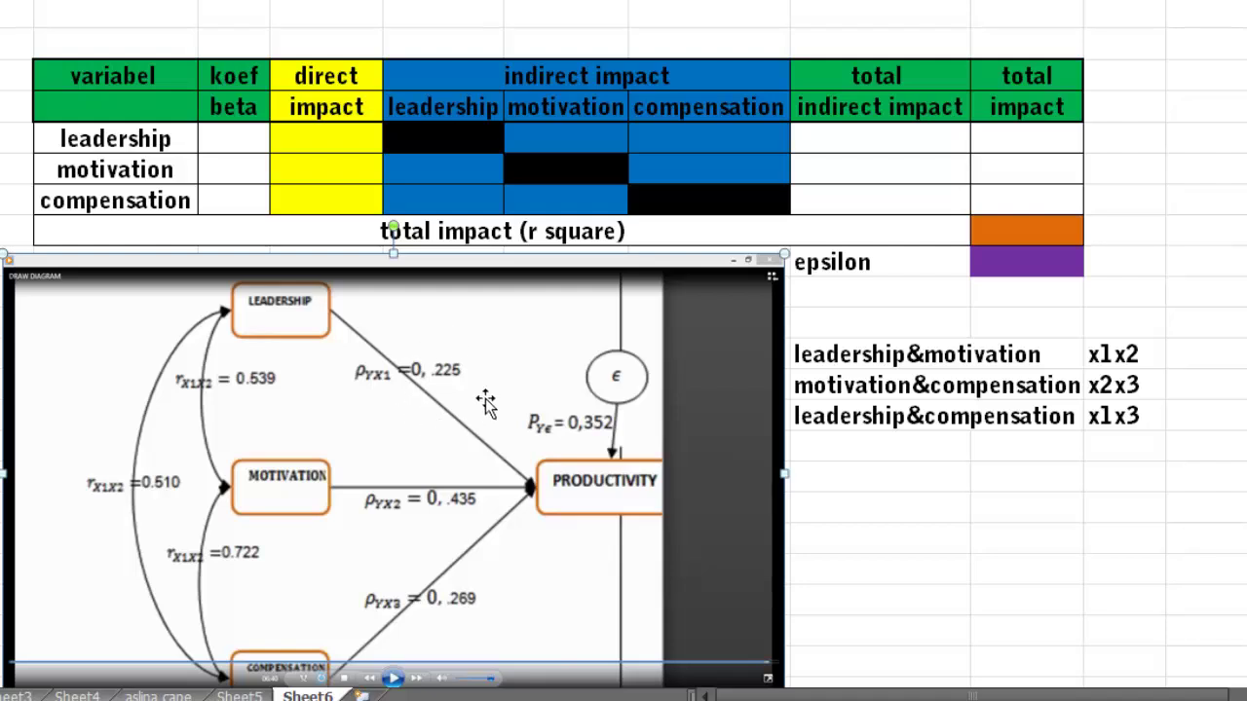
Step: Enter the beta coefficients from the path diagram: 0.225 for leadership, 0.435 for motivation and 0.269 for compensation
click(236, 150)
text(0.2)
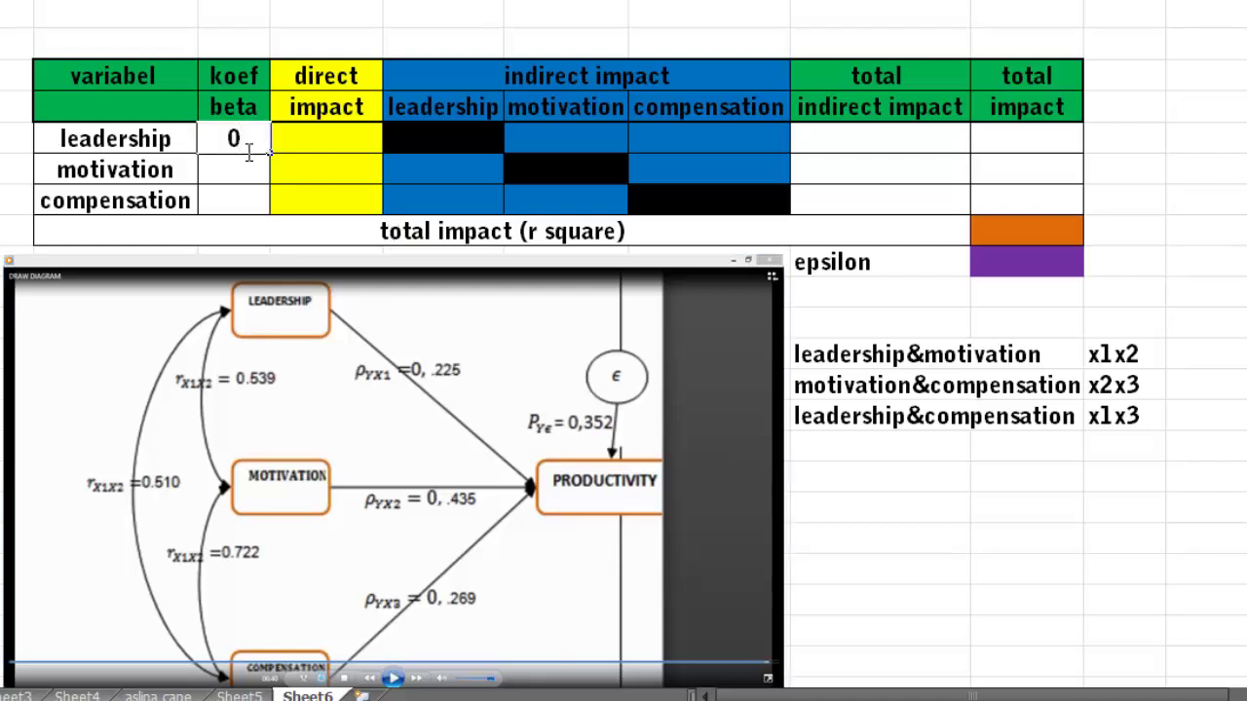
text(25)
key(Return)
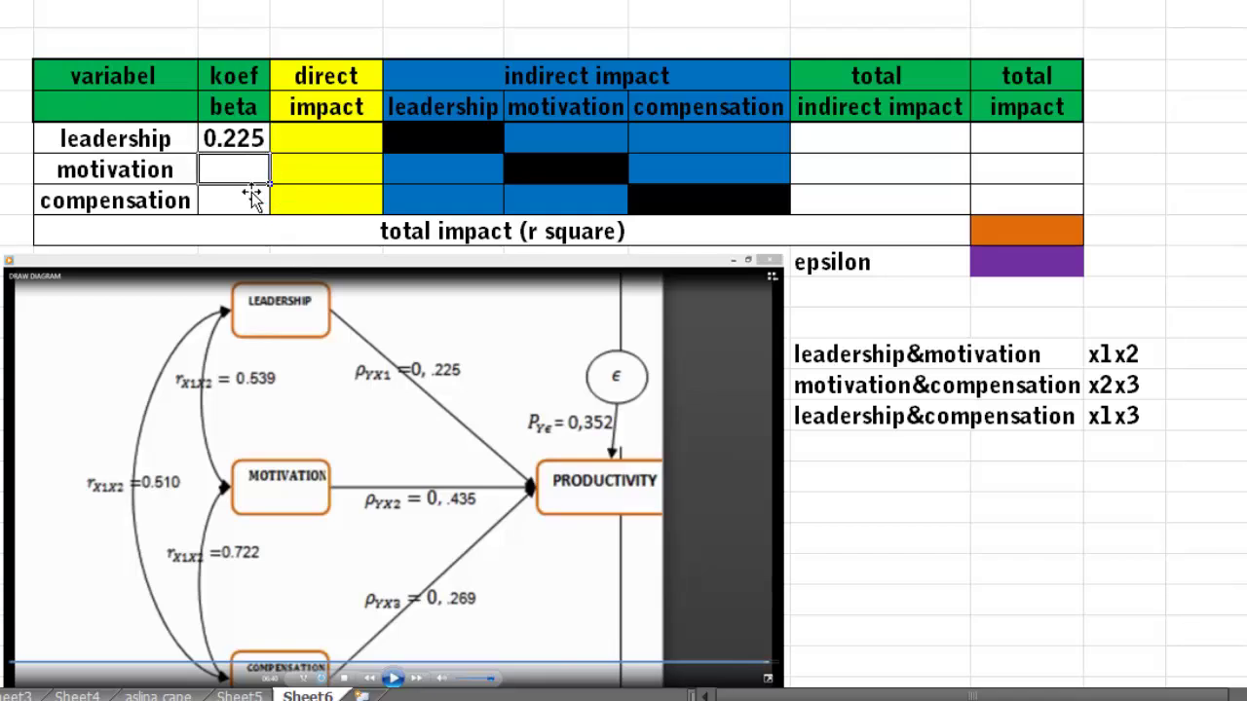
text(0.435)
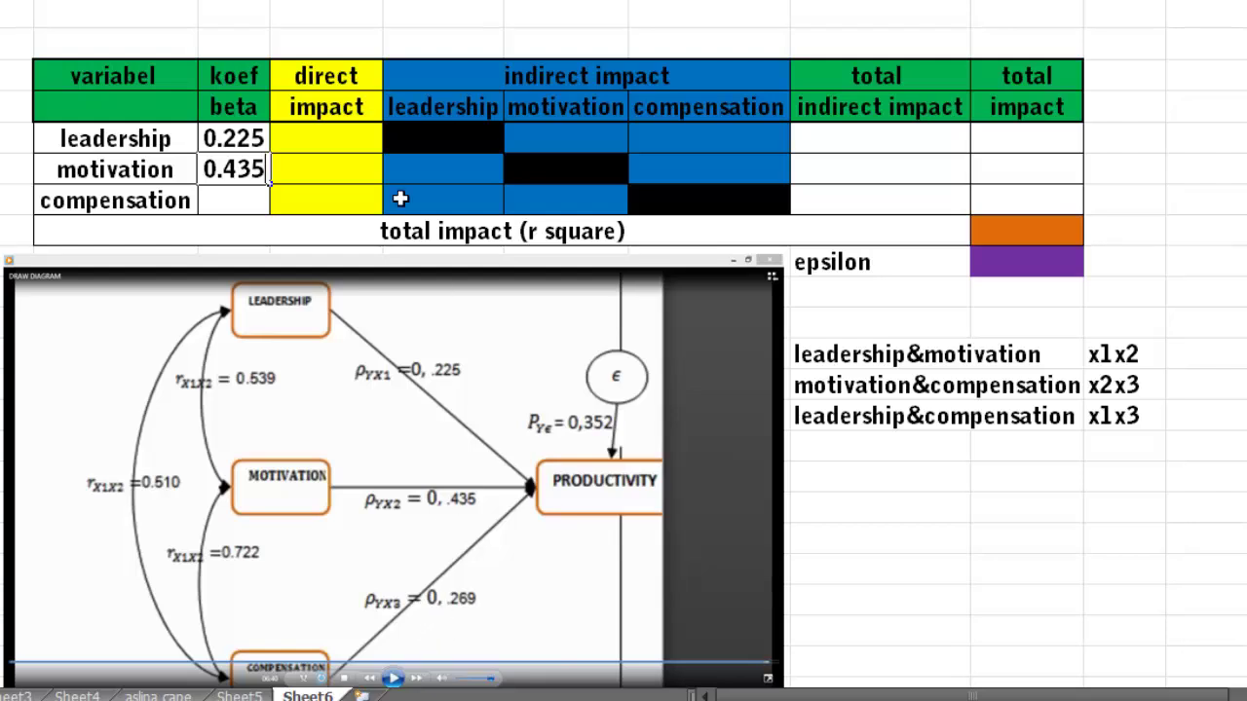
click(247, 207)
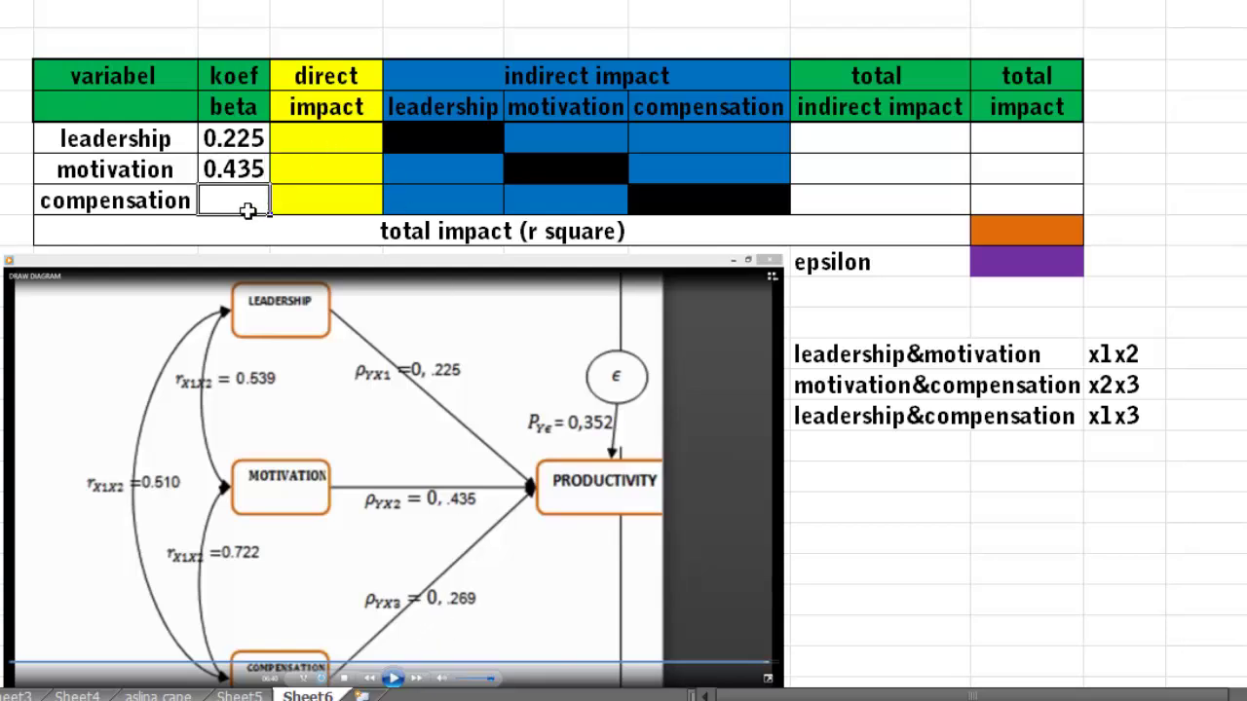
text(0.269)
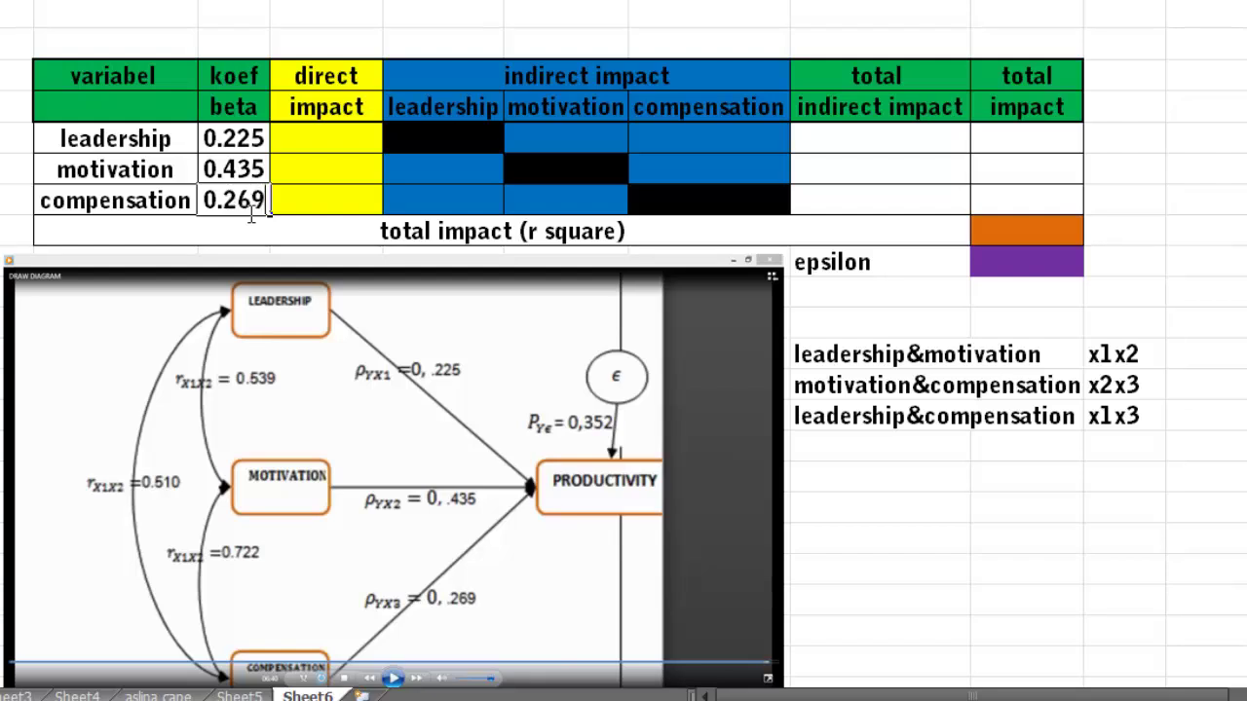
click(731, 199)
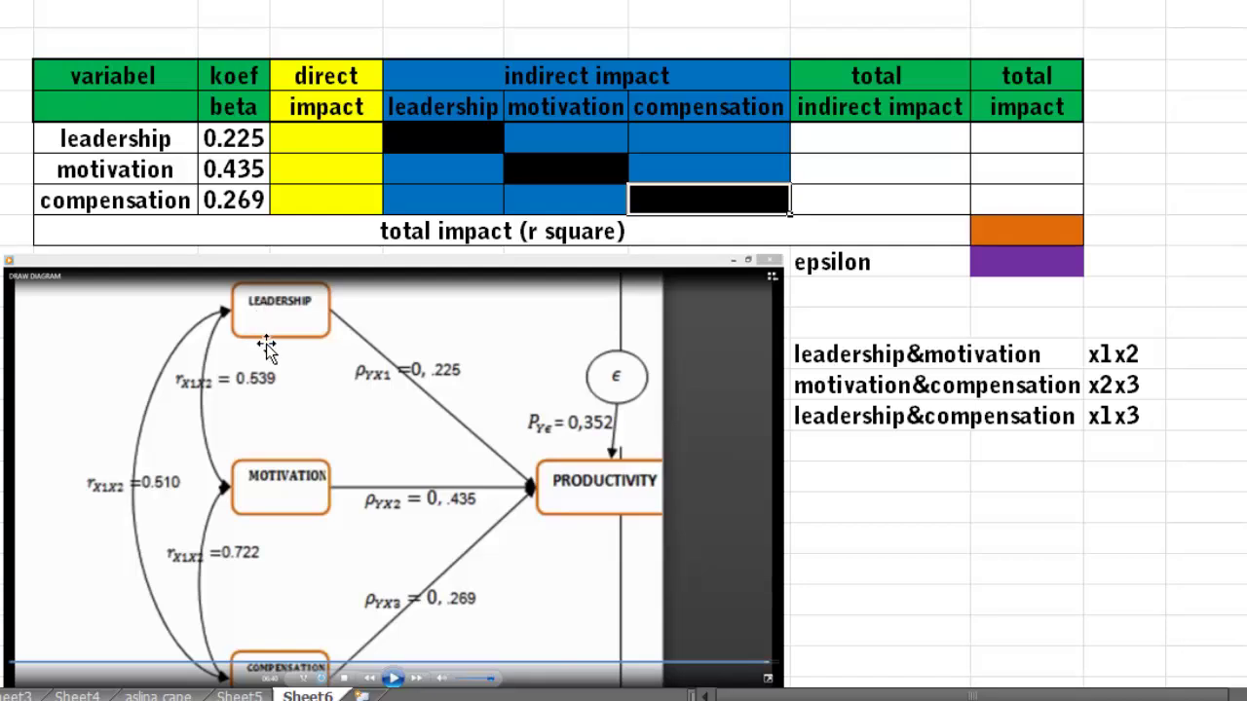
Step: Enter the correlations beside their labels: 0.539 for x1x2, 0.722 for x2x3 and 0.510 for x1x3
click(862, 363)
click(1017, 372)
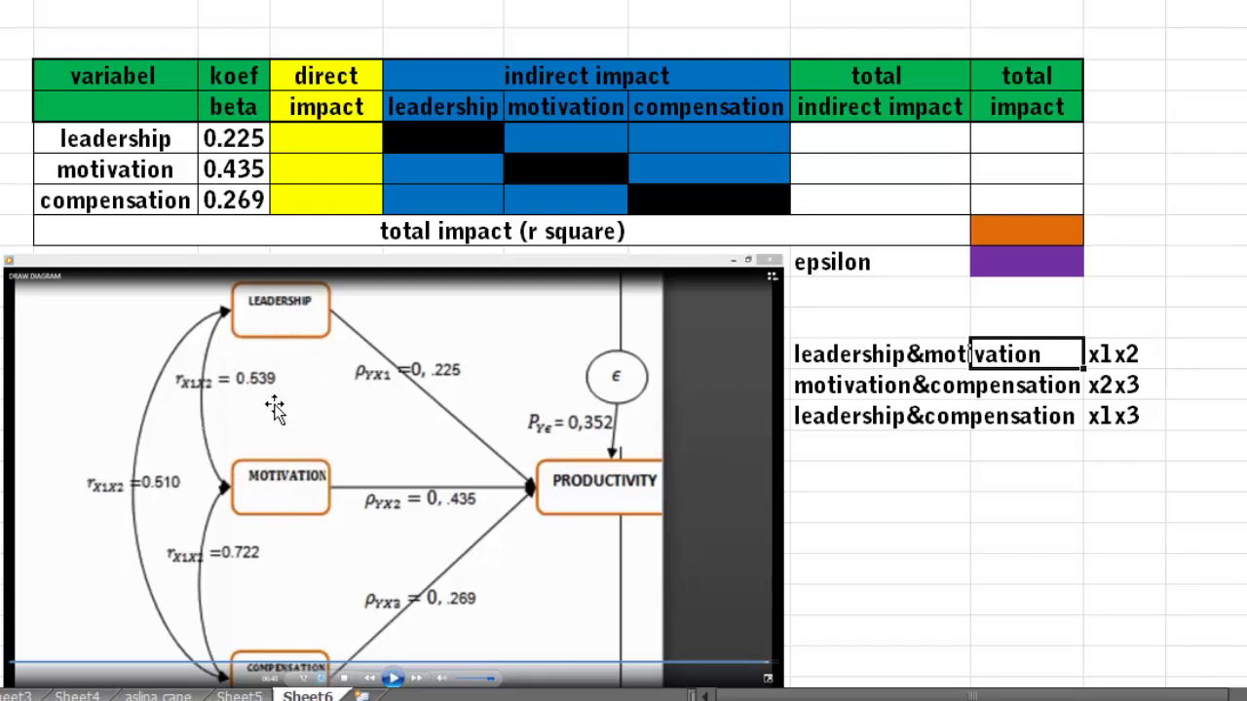
click(1196, 363)
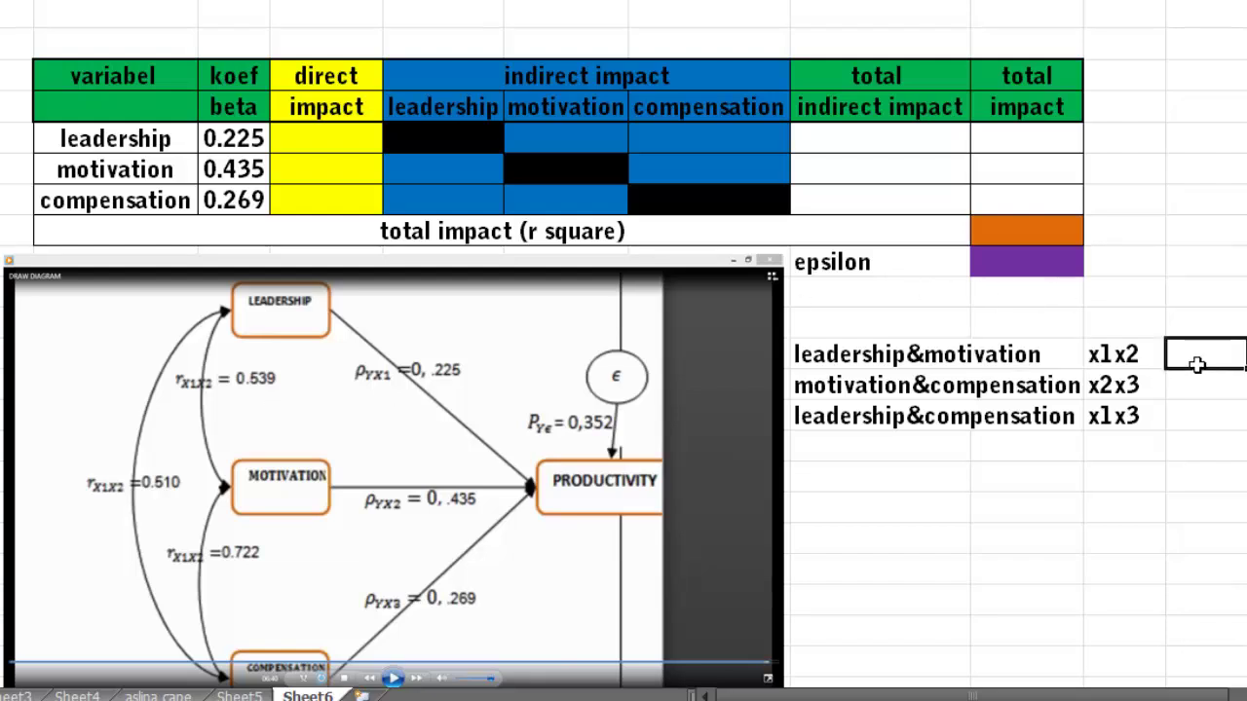
text(0.539)
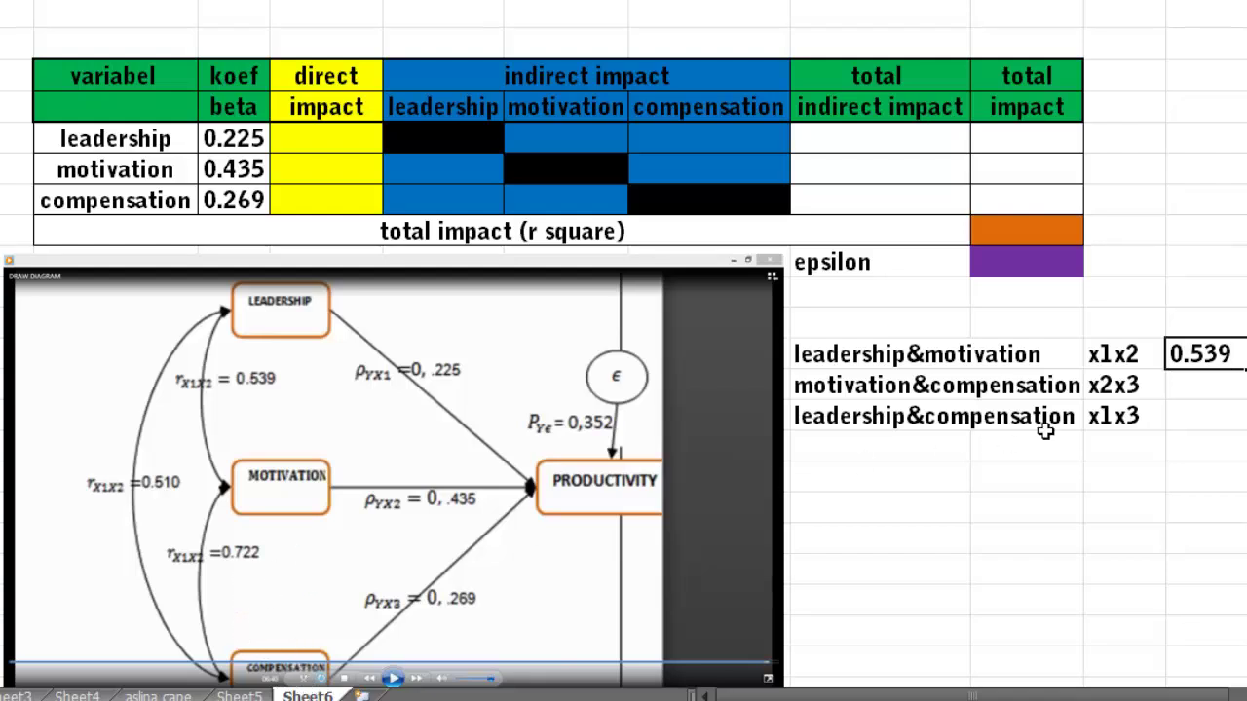
click(1206, 394)
text(0)
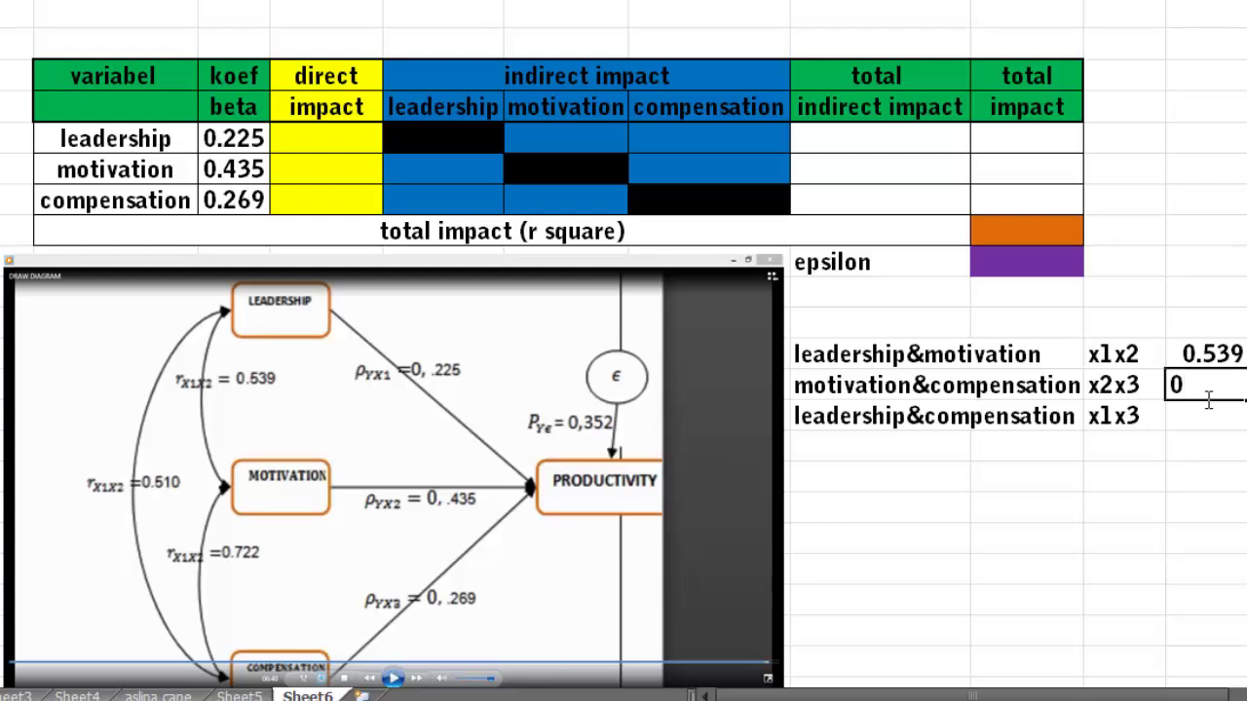
text(.722)
click(1197, 429)
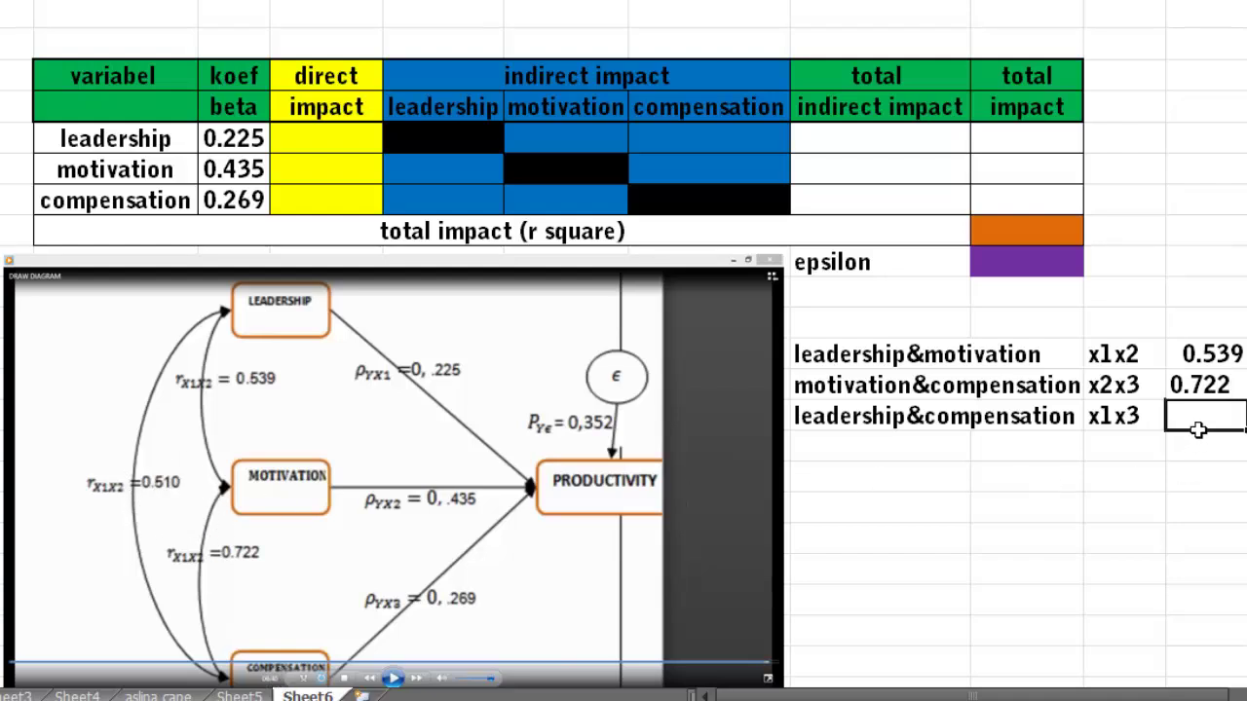
text(0.)
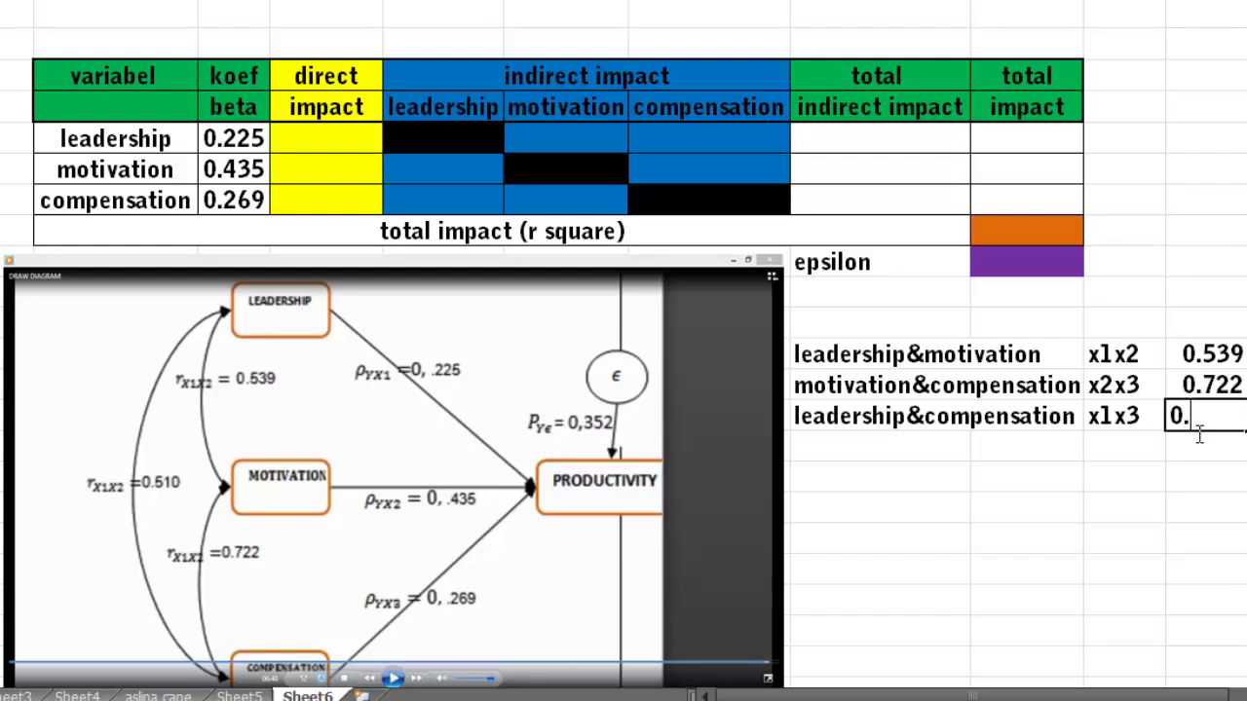
text(510)
click(1139, 538)
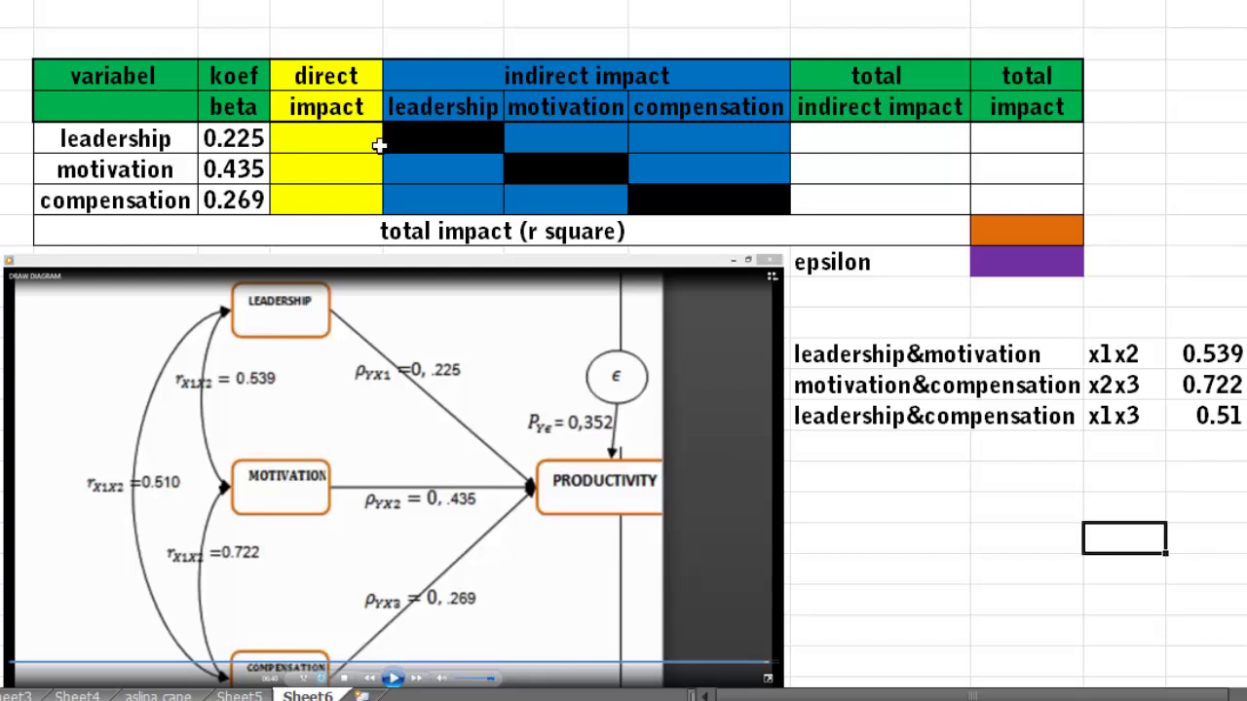
Step: Calculate leadership's direct impact as its squared beta coefficient with the formula =E5*E5
click(321, 148)
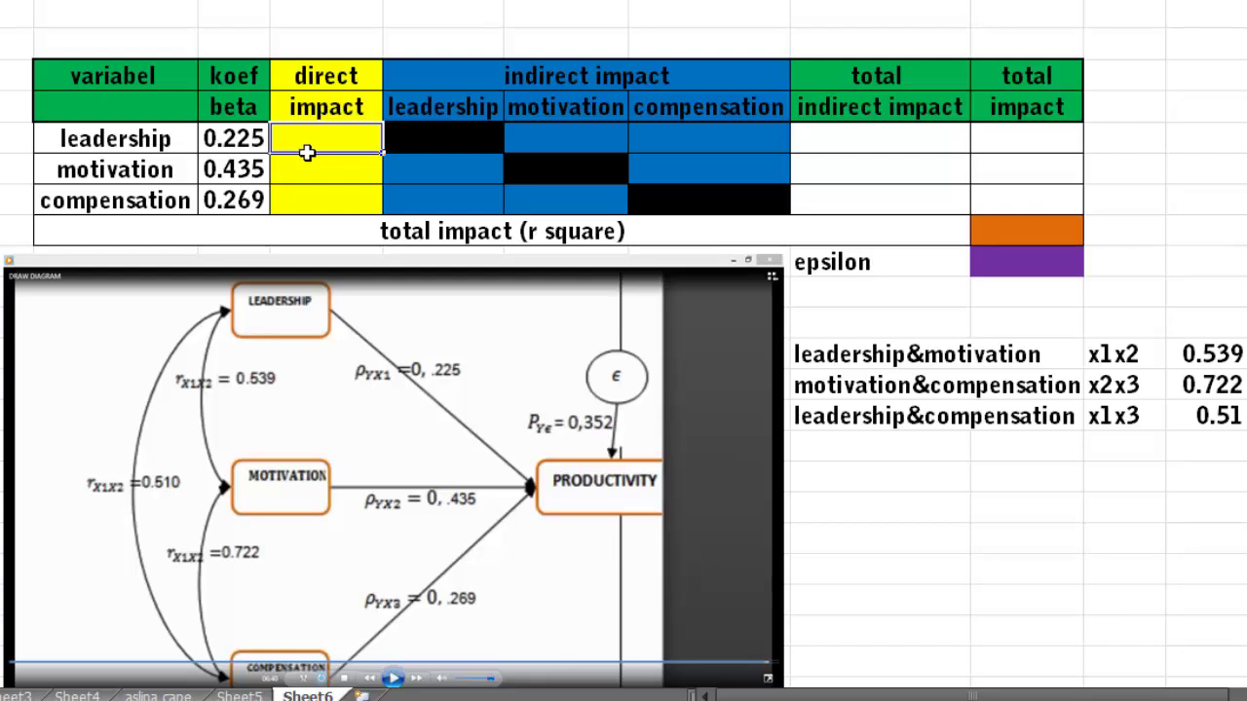
text(=)
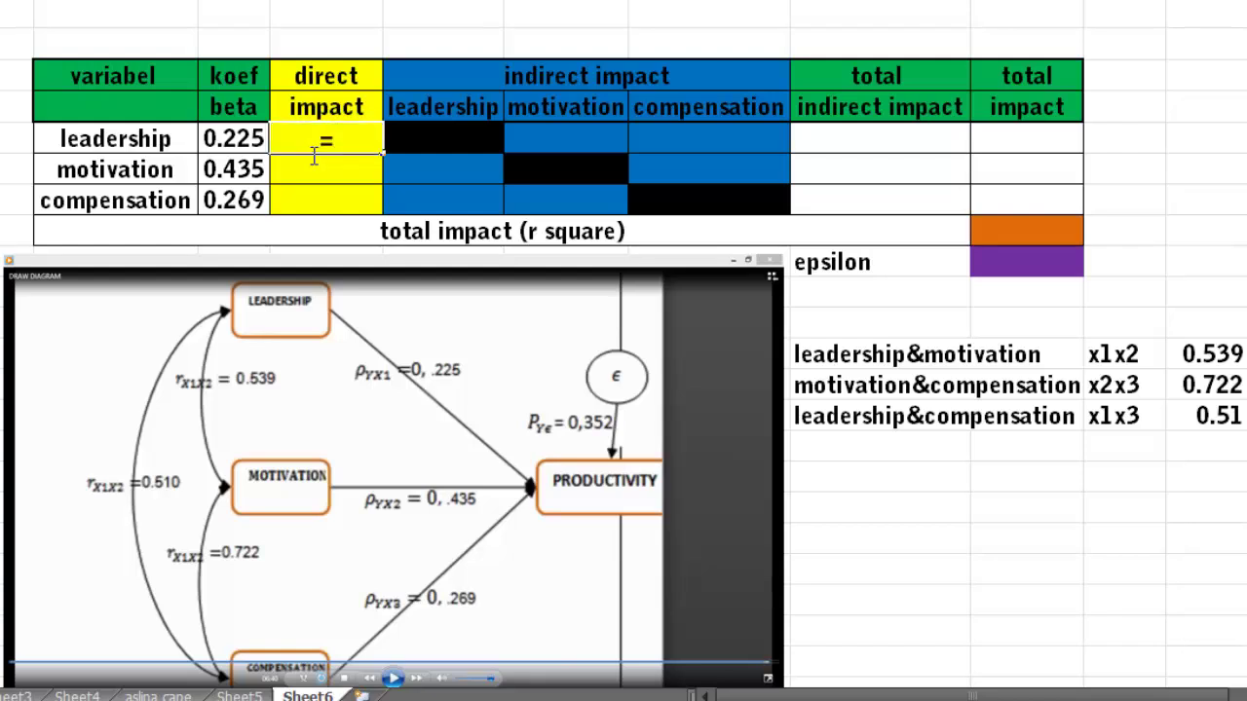
click(259, 146)
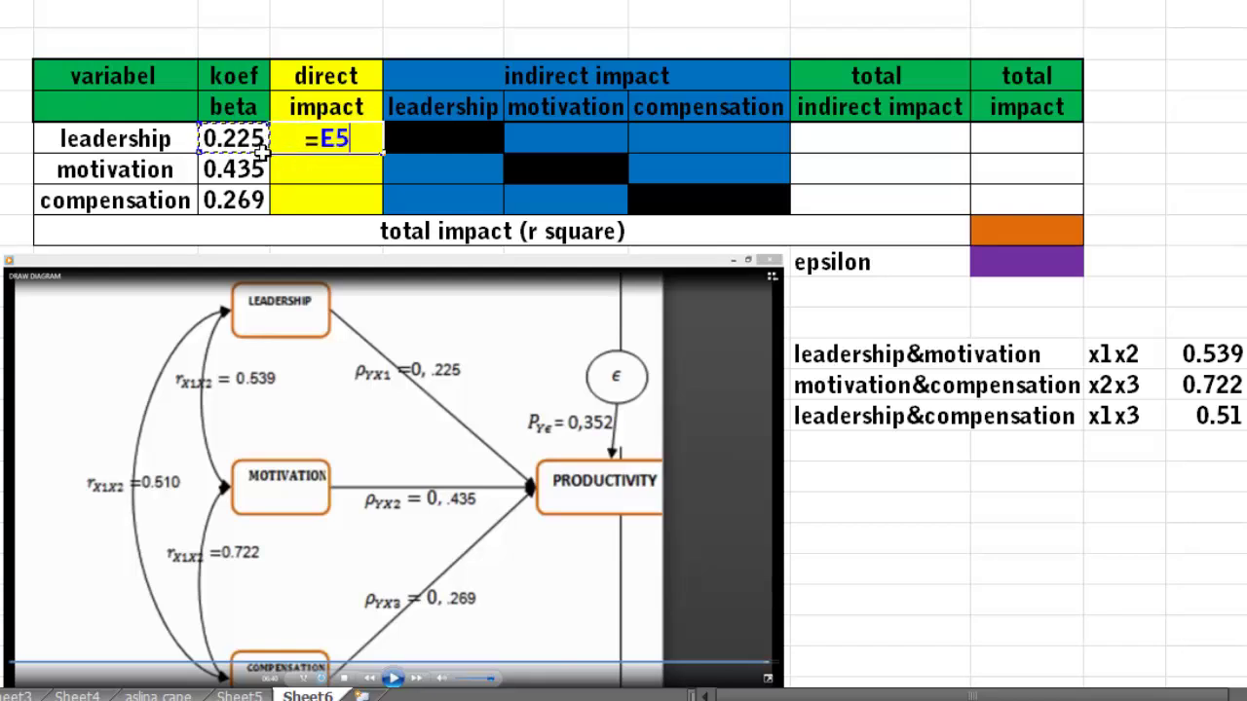
text(*)
click(256, 143)
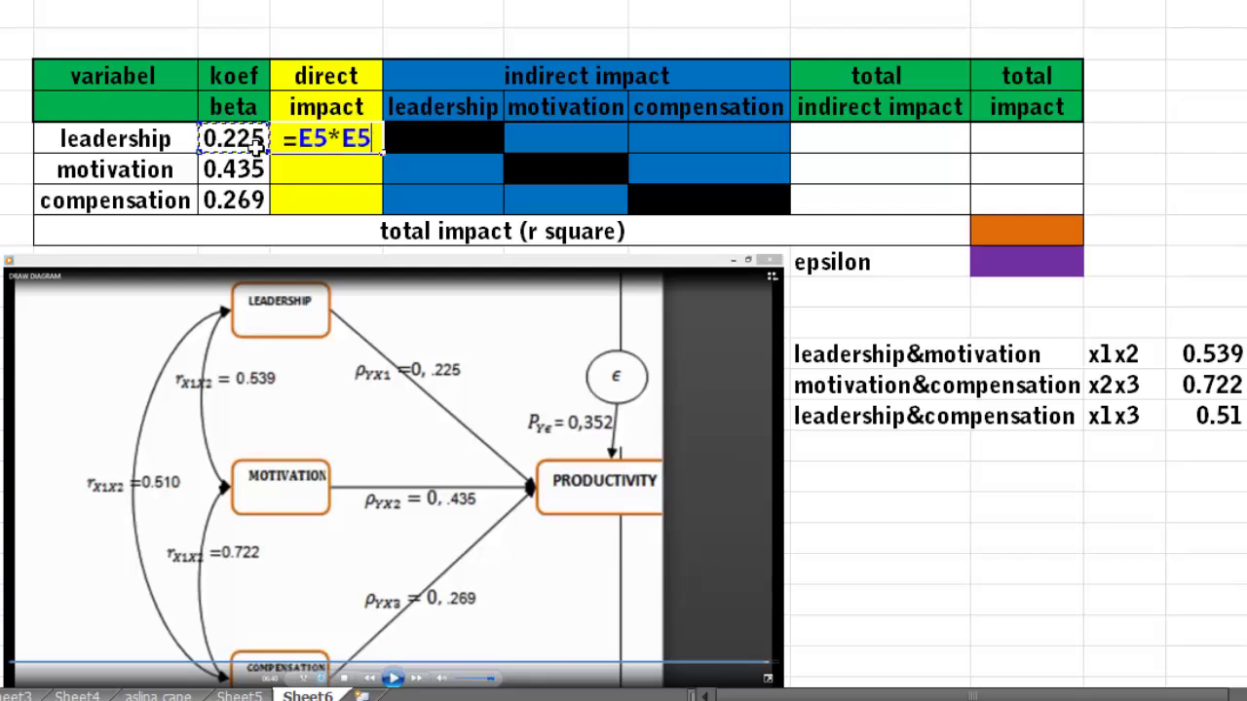
key(Return)
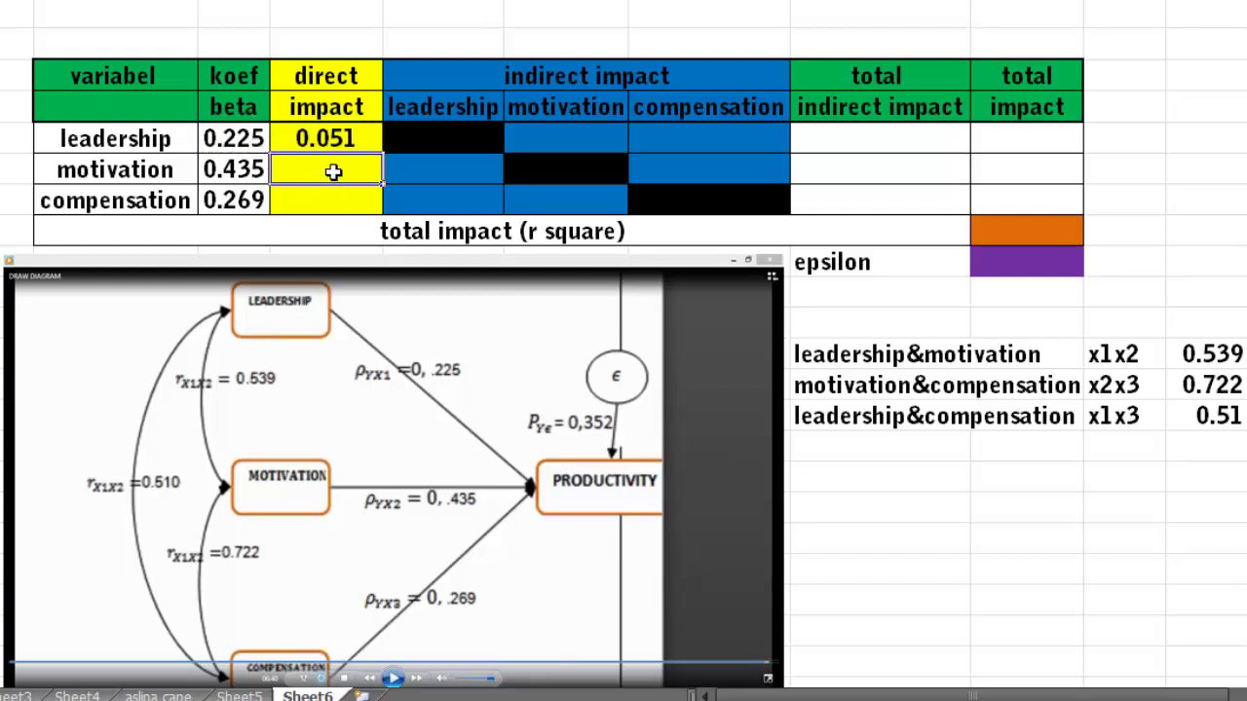
Step: Calculate motivation's direct impact as its squared beta coefficient with the formula =E6*E6
text(=)
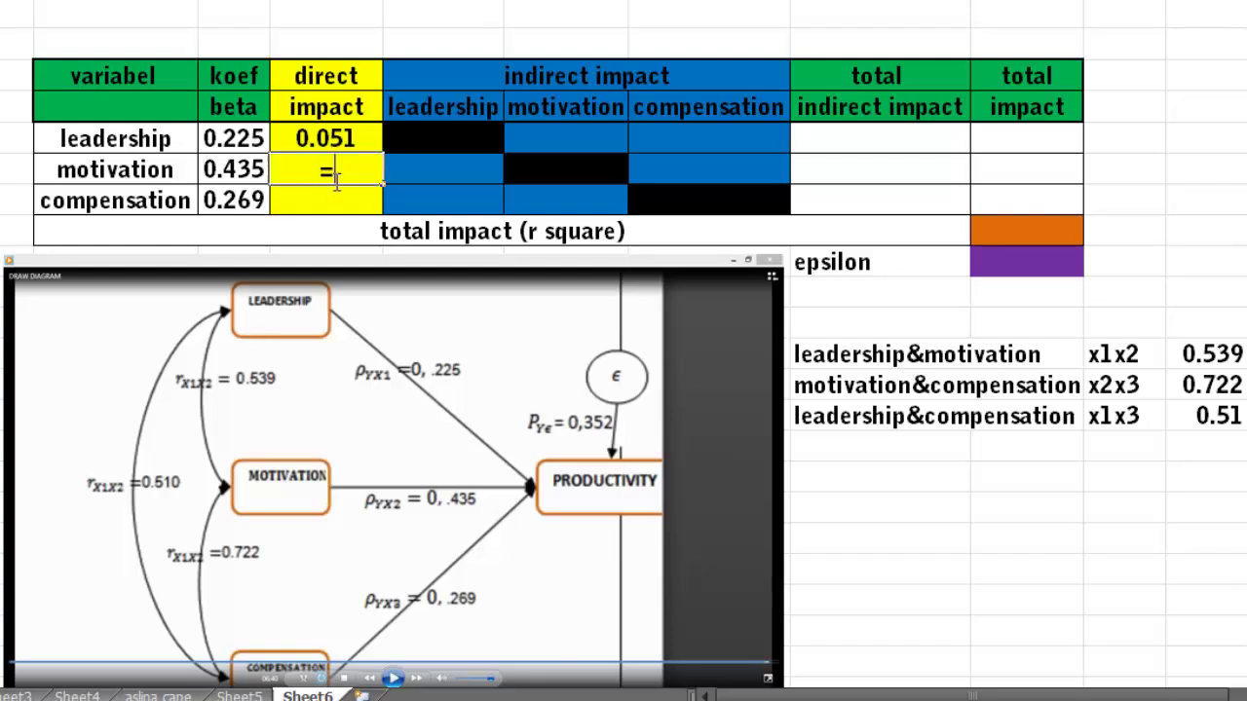
click(258, 173)
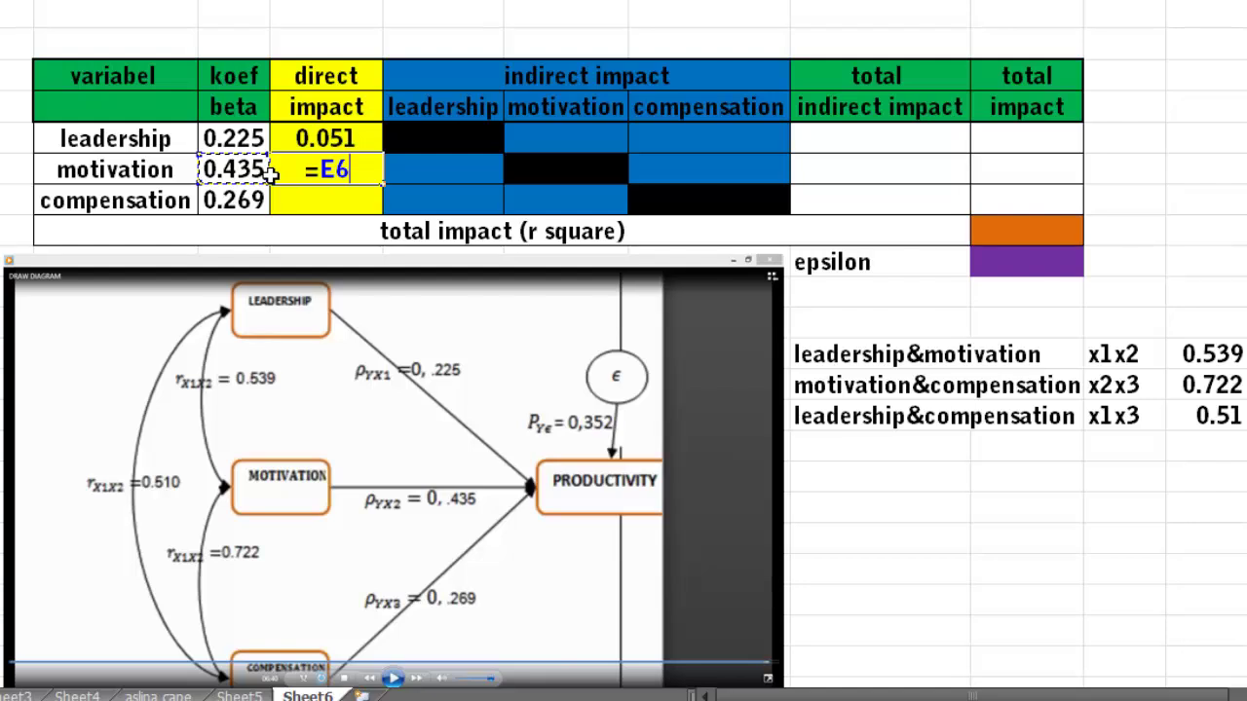
text(*)
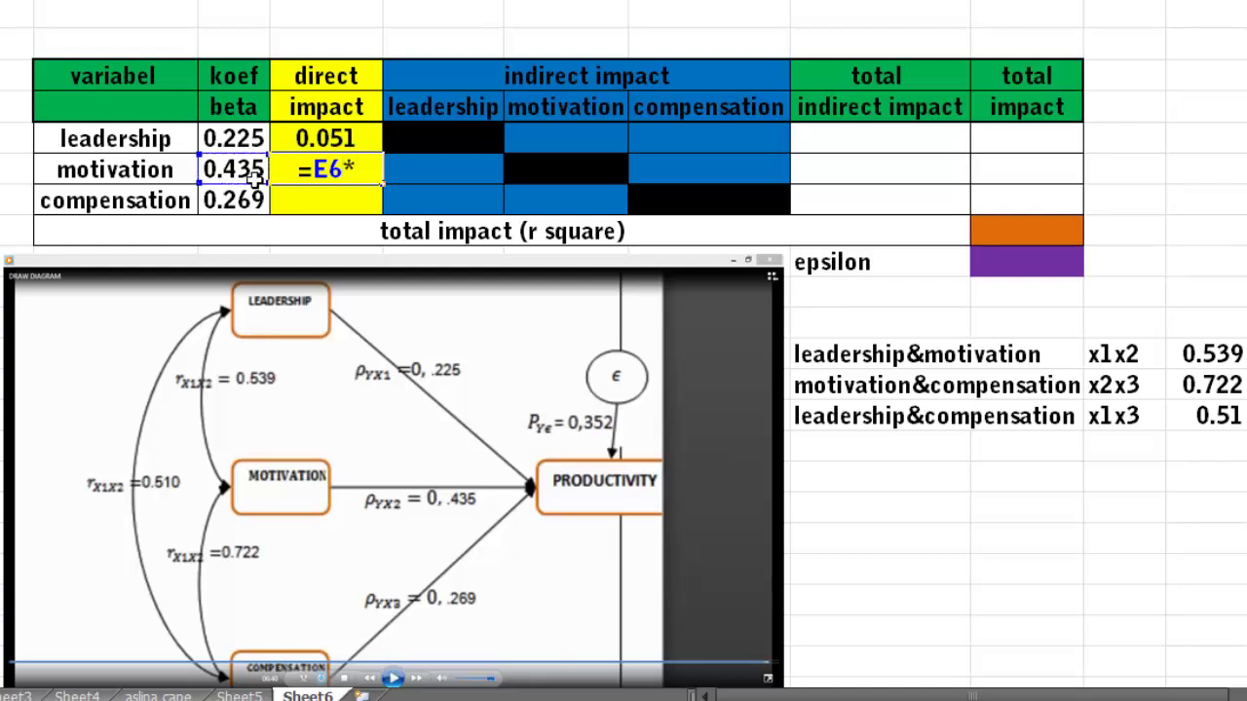
click(255, 175)
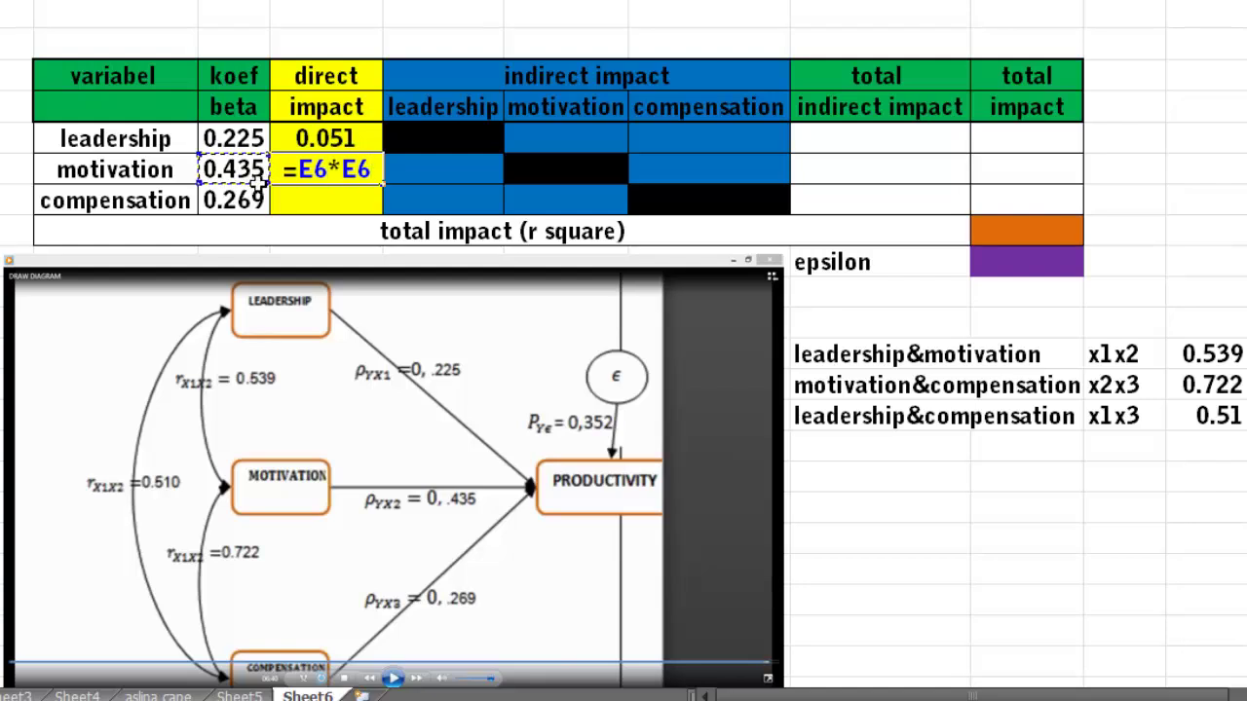
key(Return)
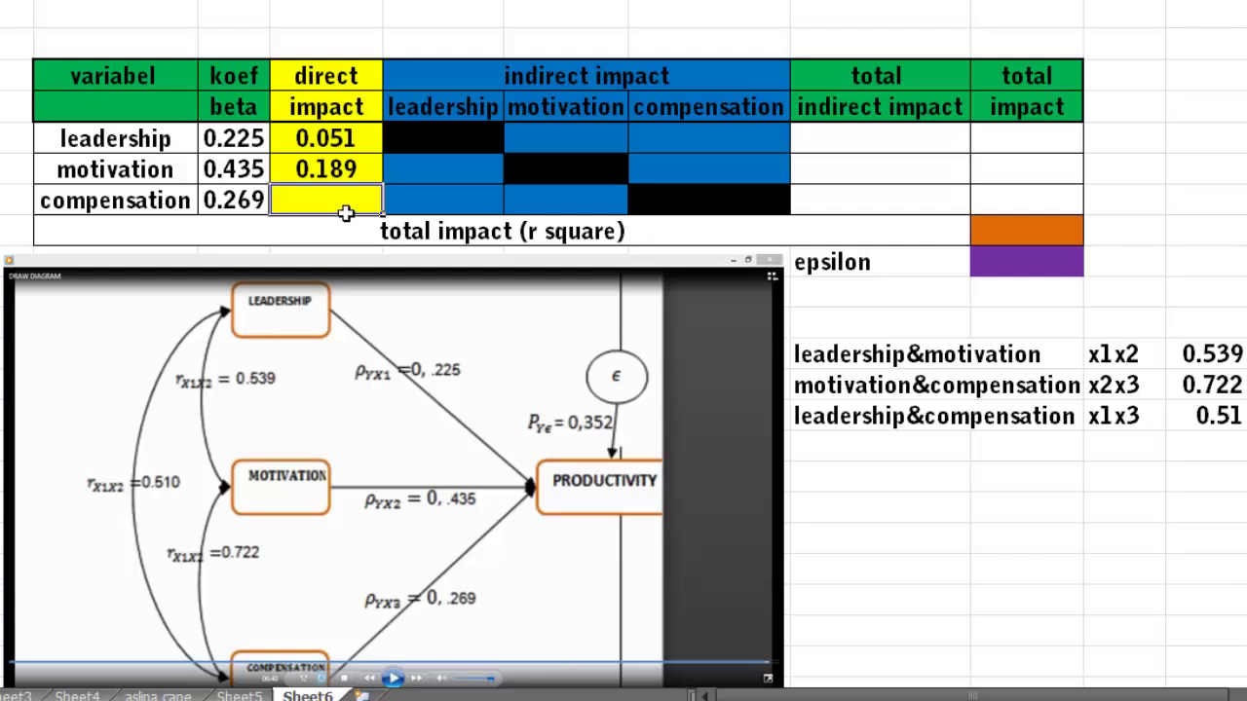
Step: Calculate compensation's direct impact as its squared beta coefficient with the formula =E7*E7
text(=)
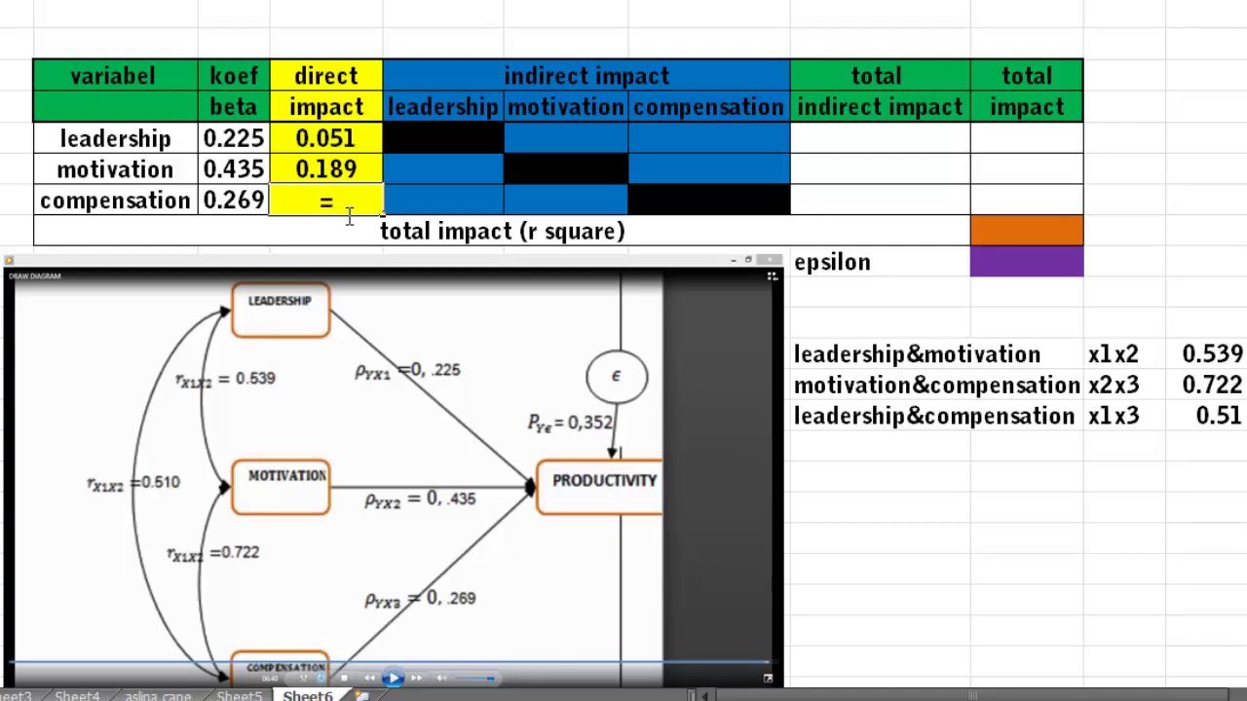
click(251, 204)
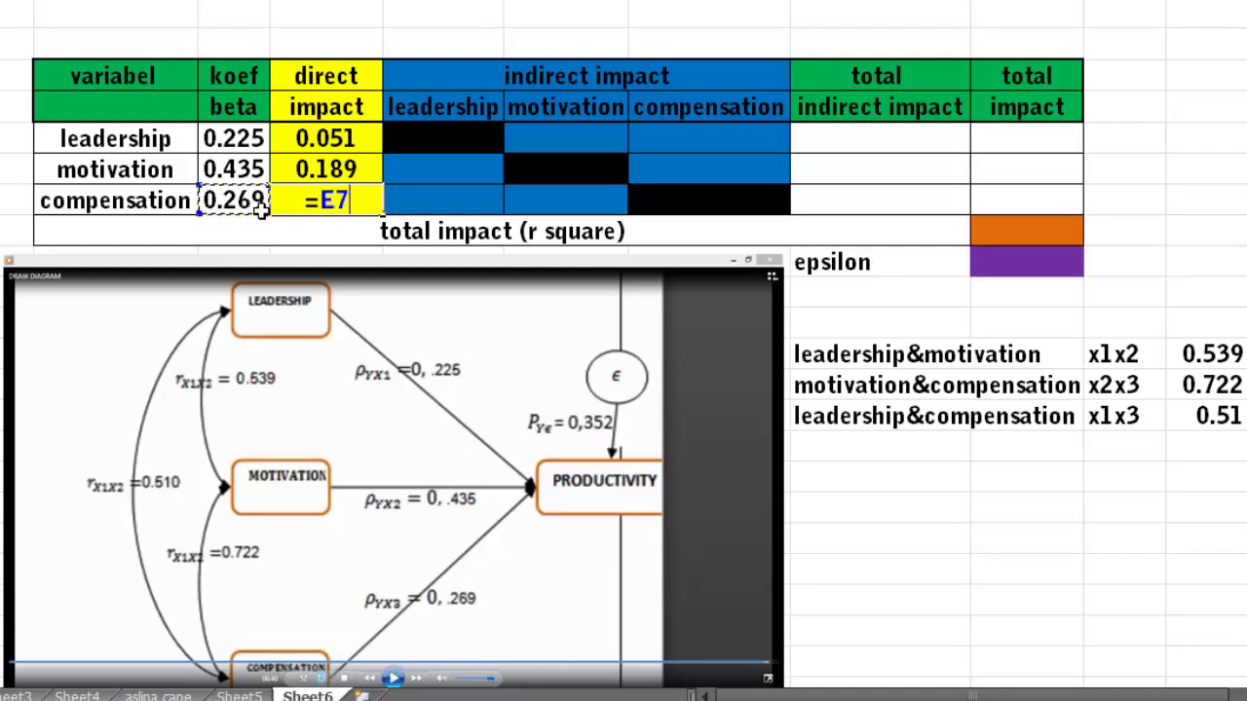
text(*)
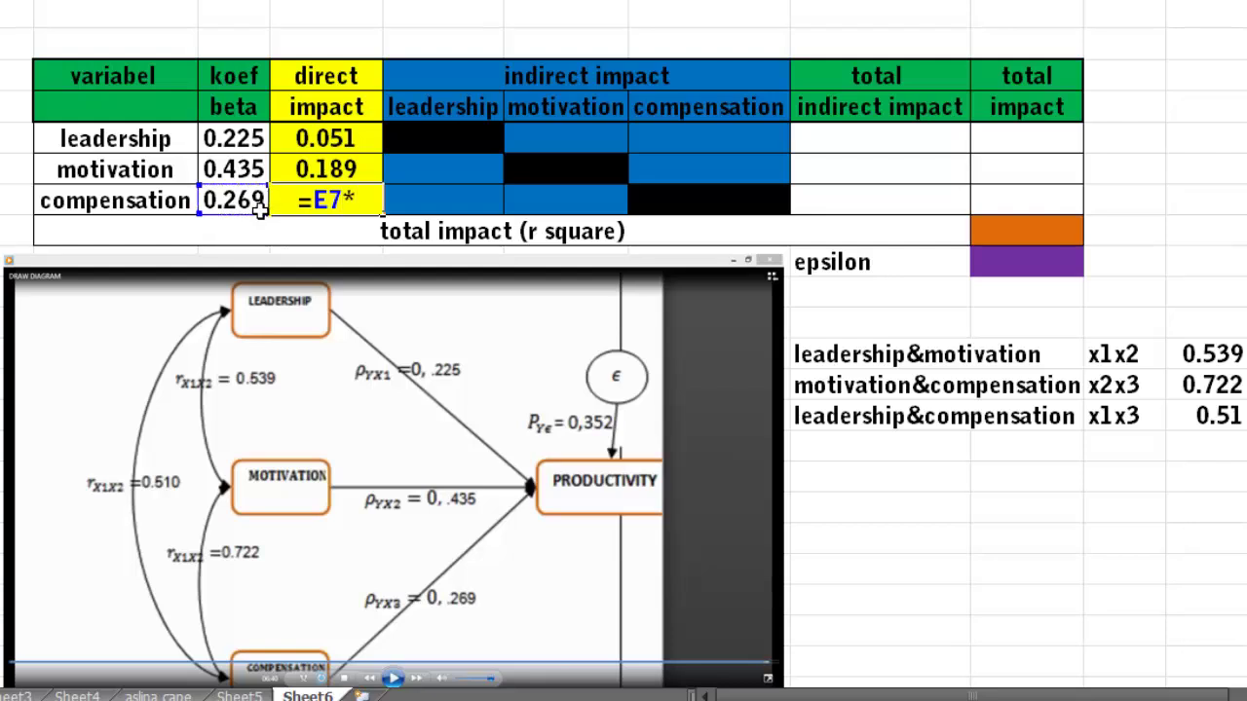
click(253, 209)
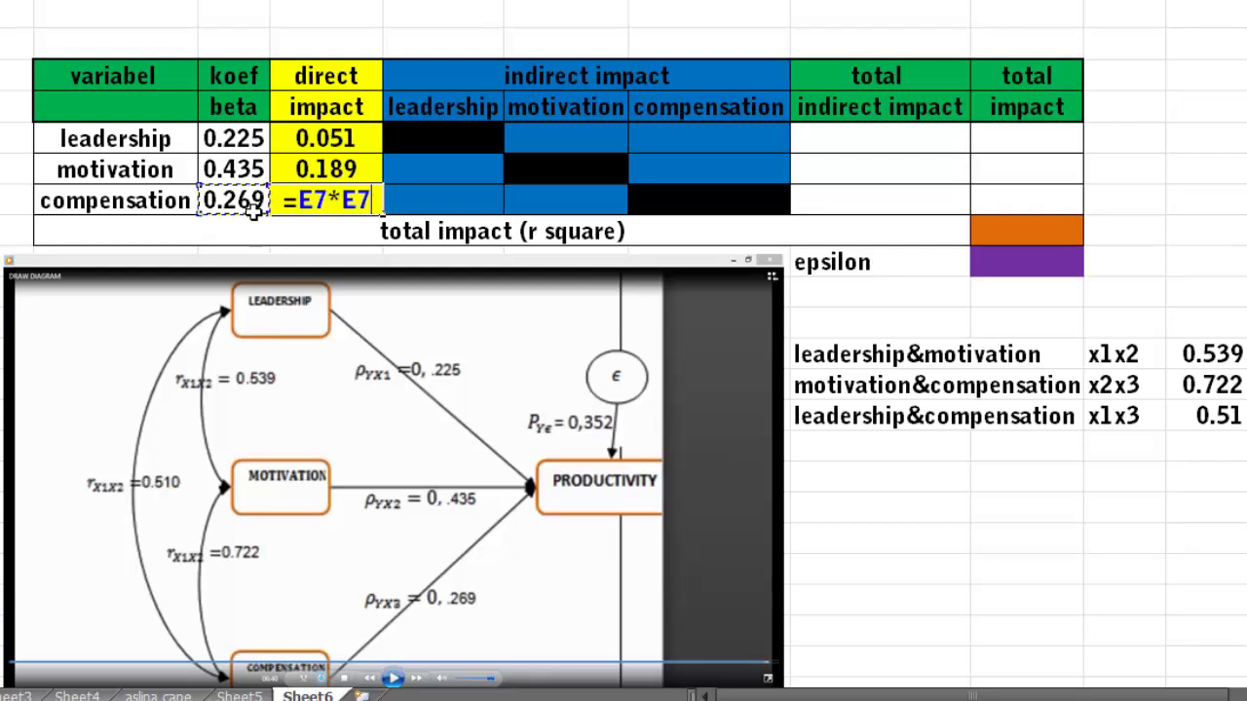
key(Return)
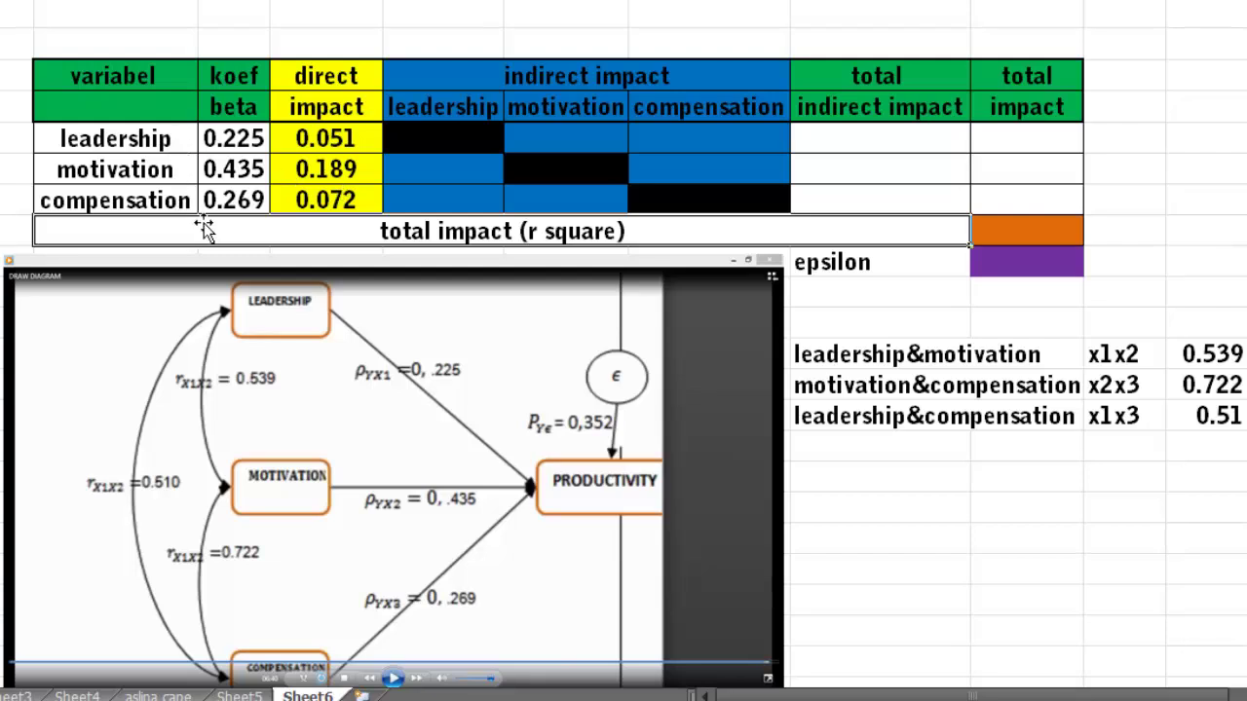
click(460, 106)
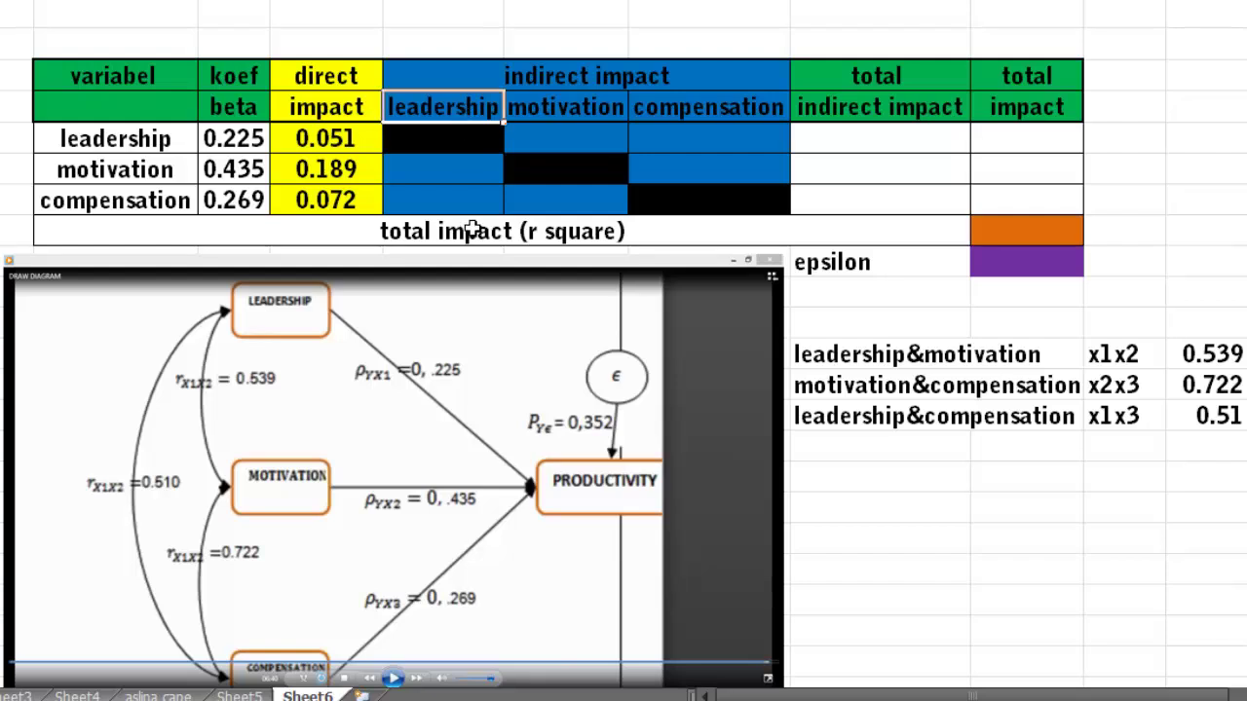
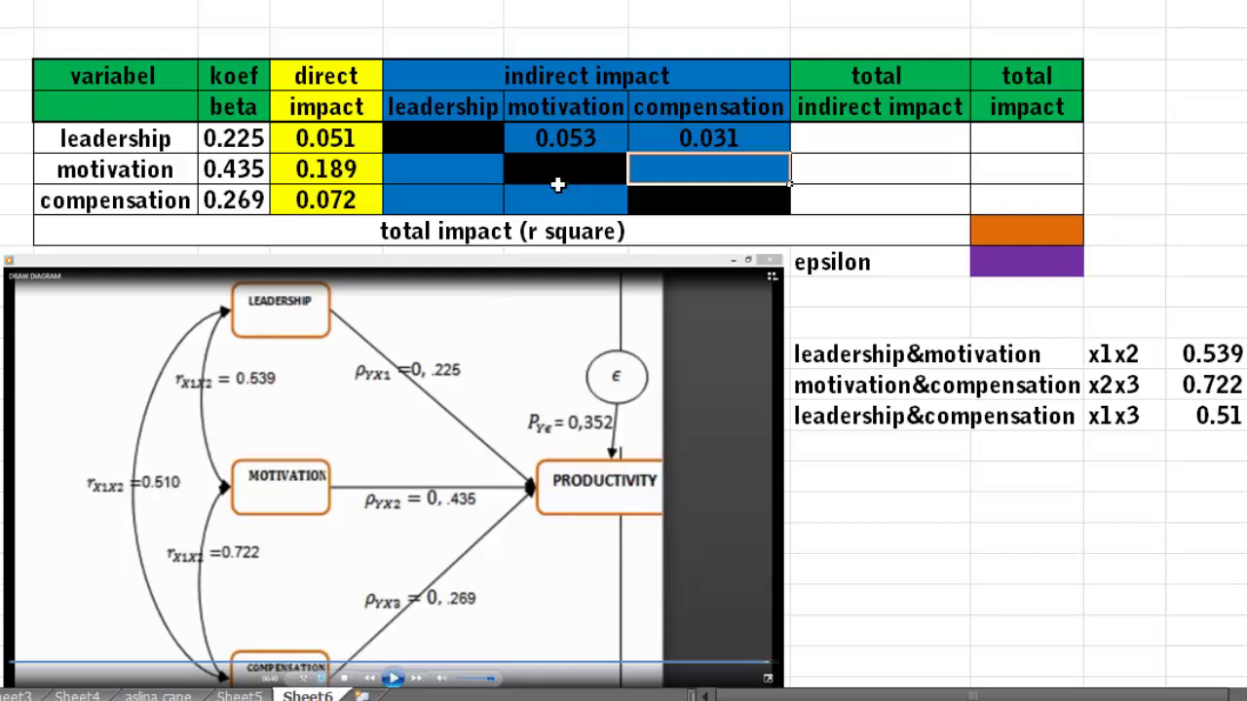
Step: Calculate motivation's indirect impact through leadership with the formula =E6*E5*M12, multiplying both beta coefficients by the x1x2 correlation
click(480, 179)
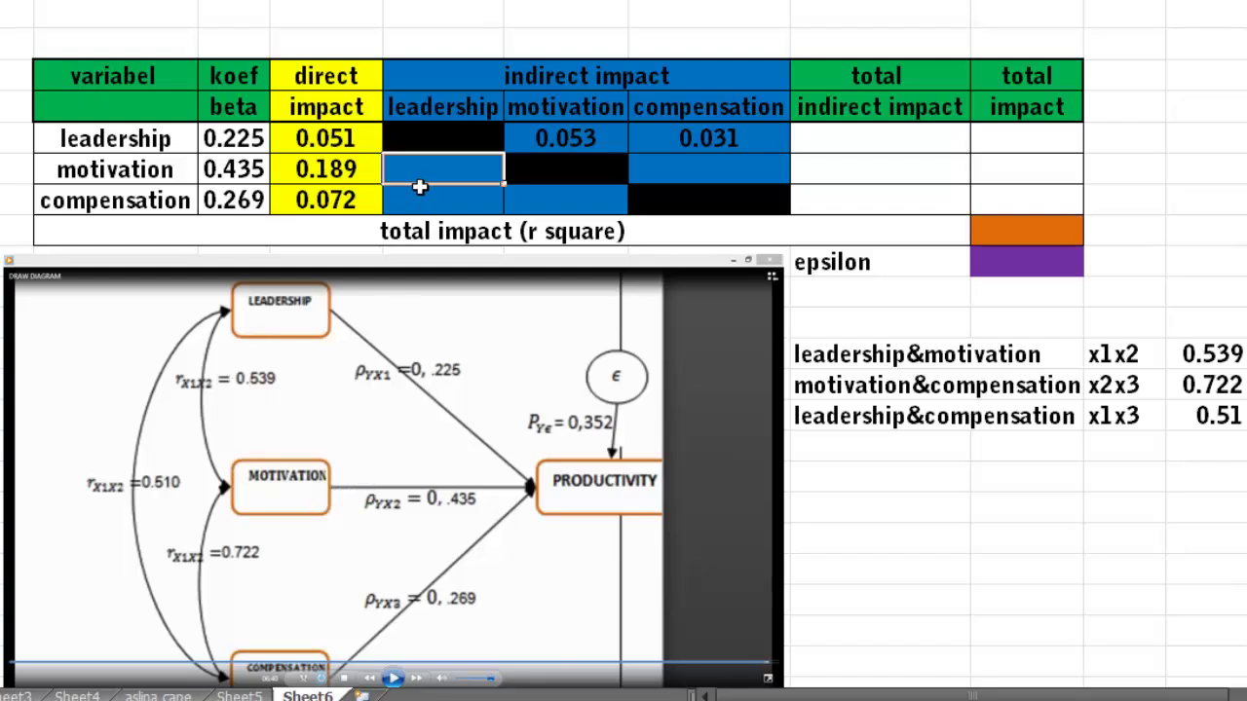
text(=)
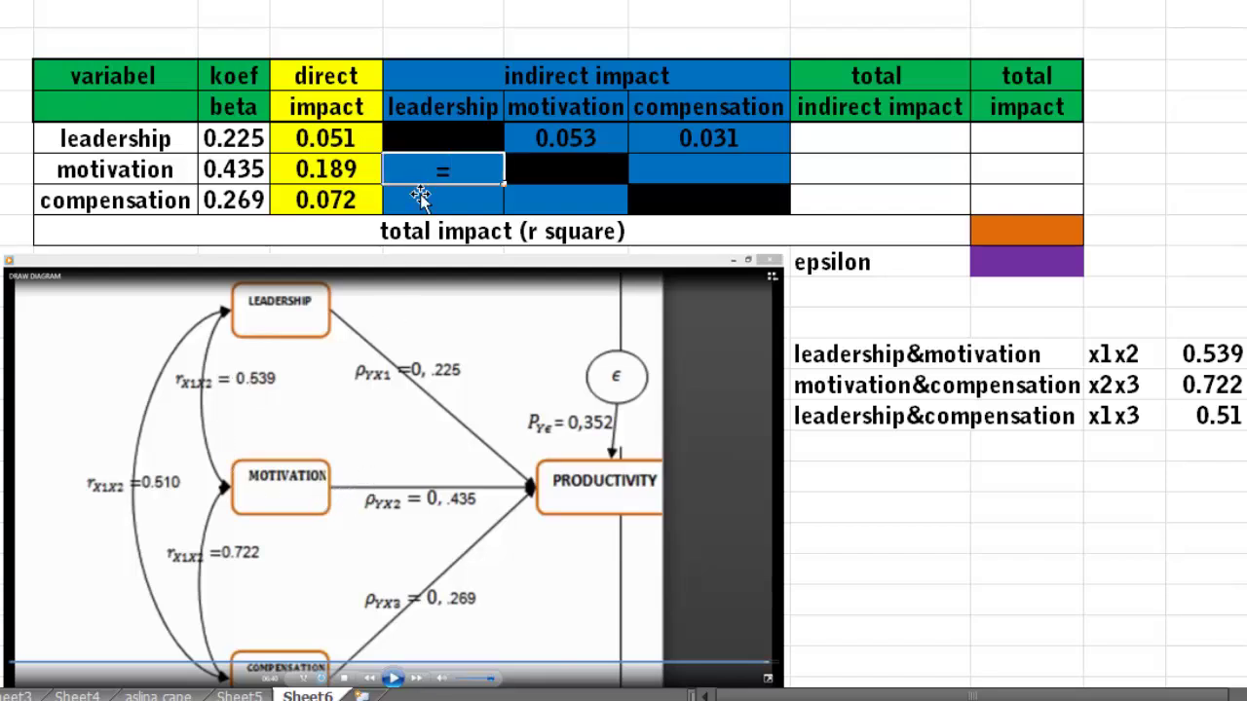
click(239, 176)
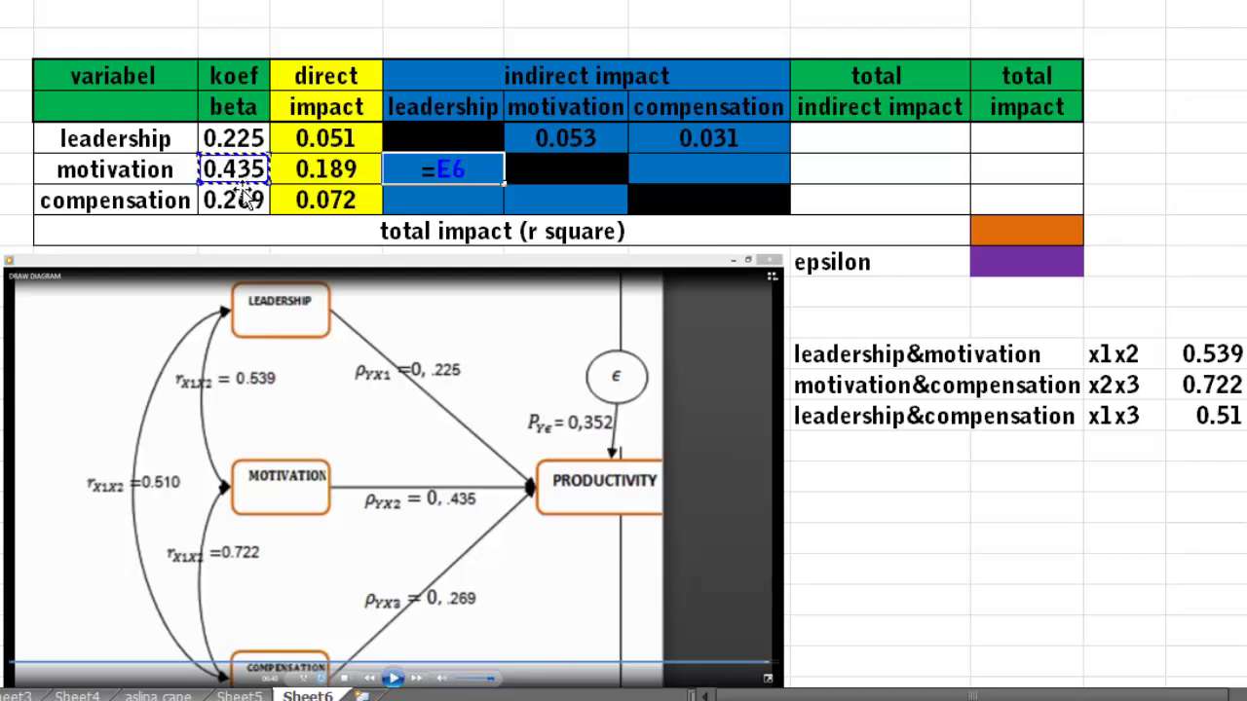
text(*)
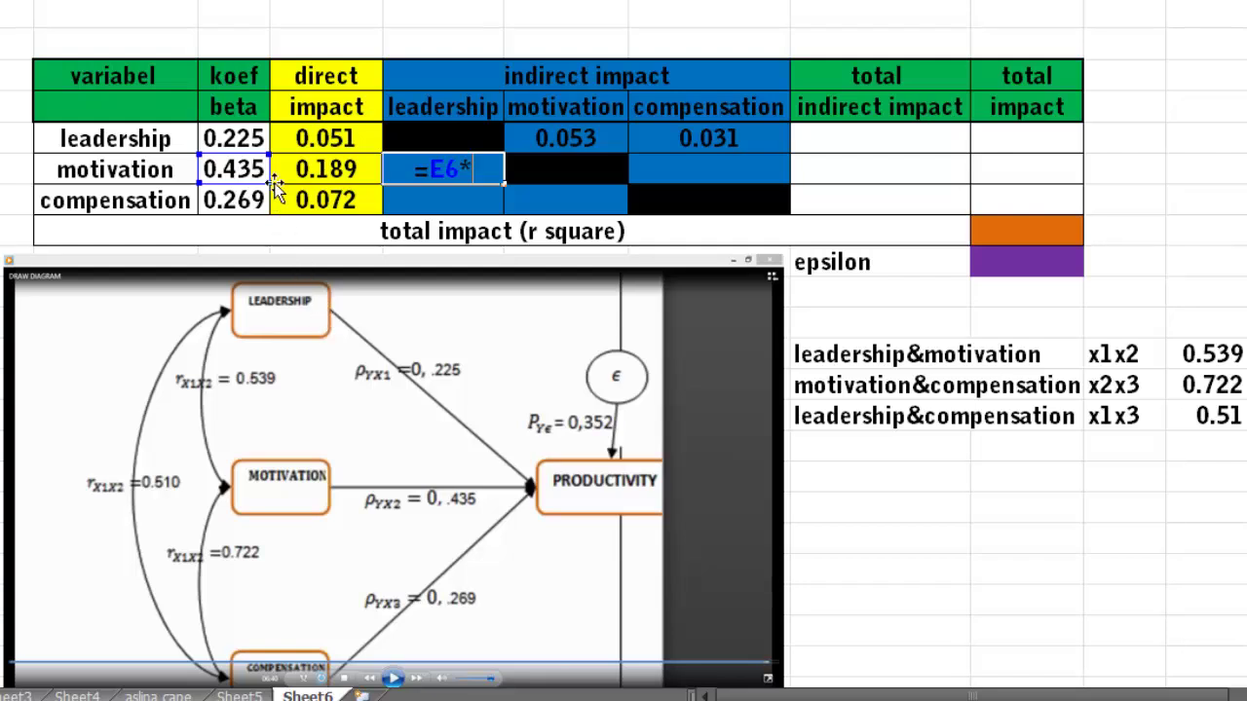
click(258, 146)
text(*)
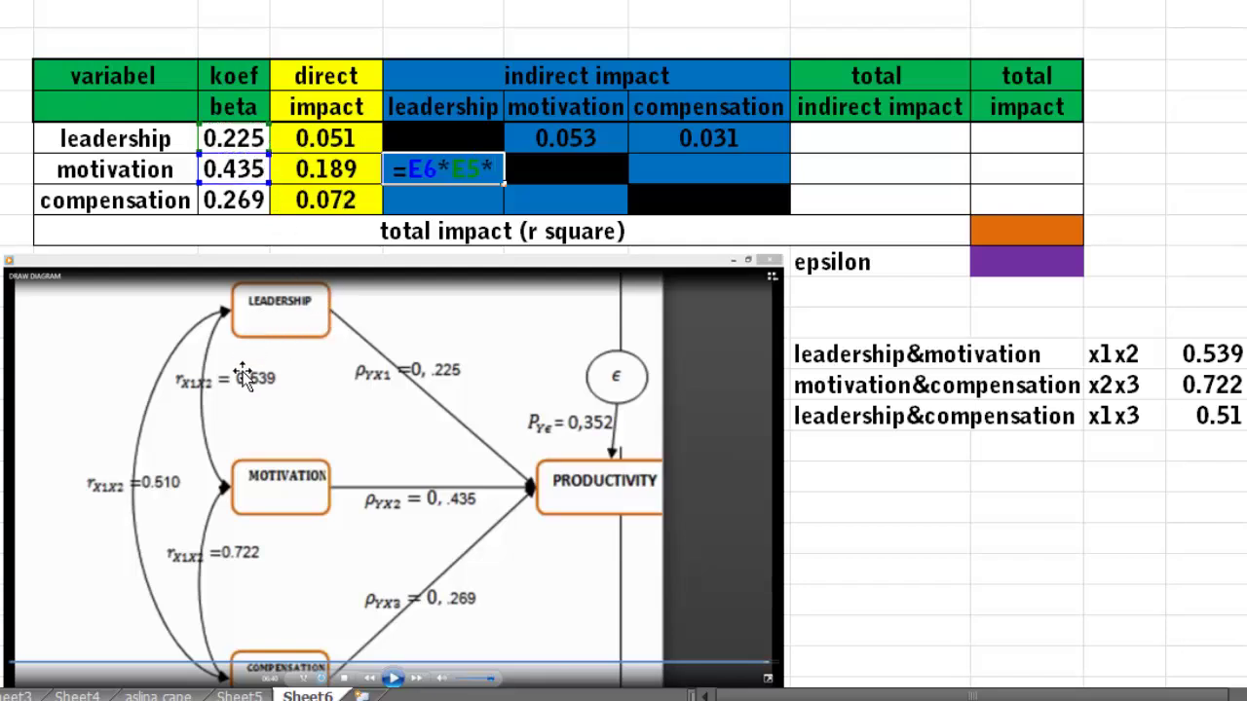
click(1213, 359)
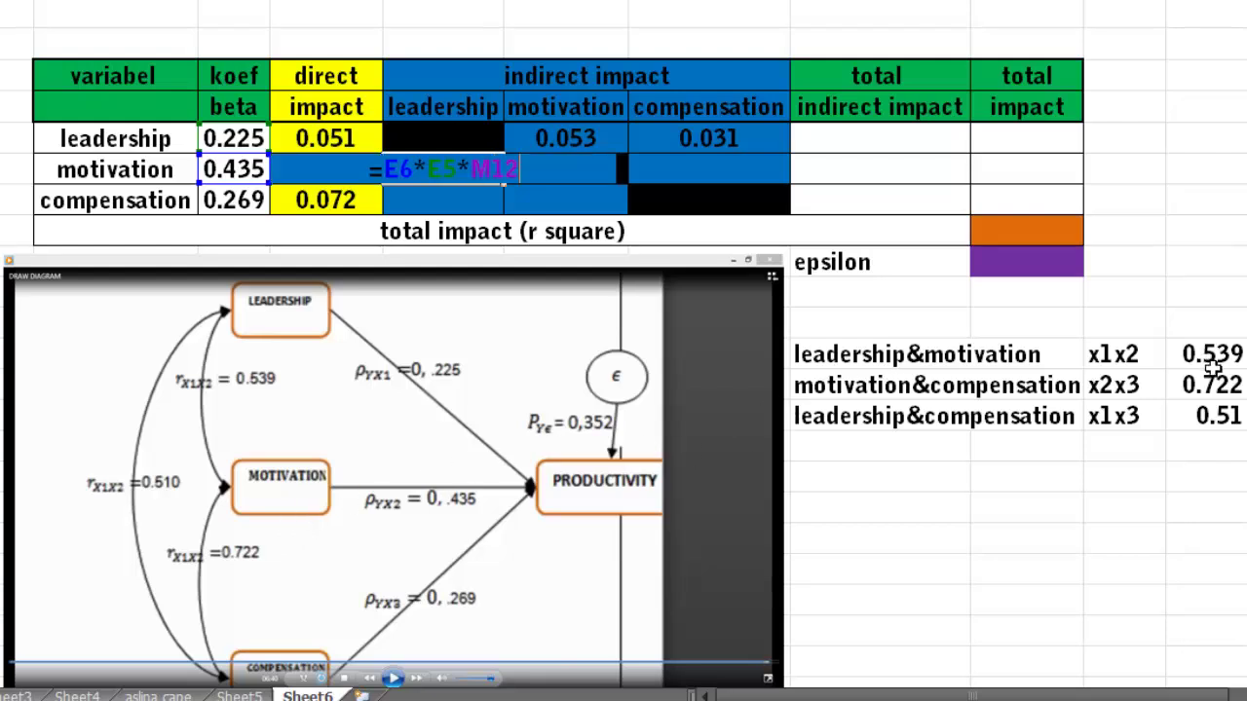
key(Return)
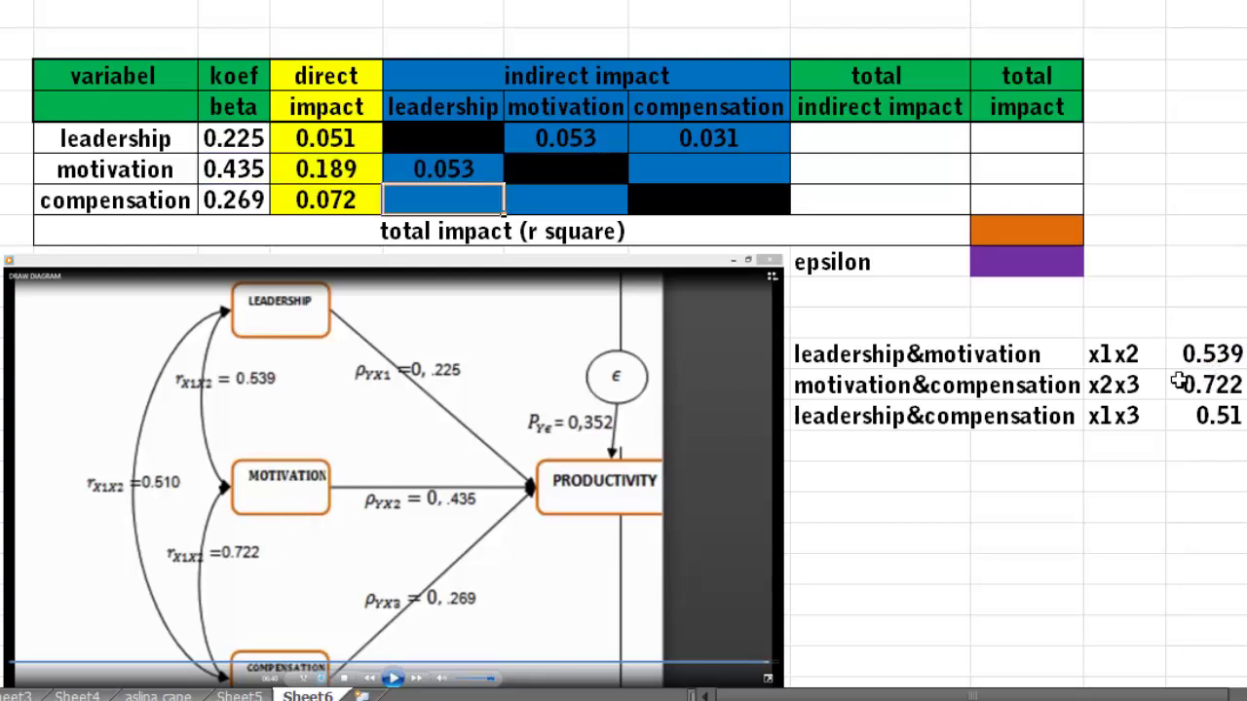
click(539, 148)
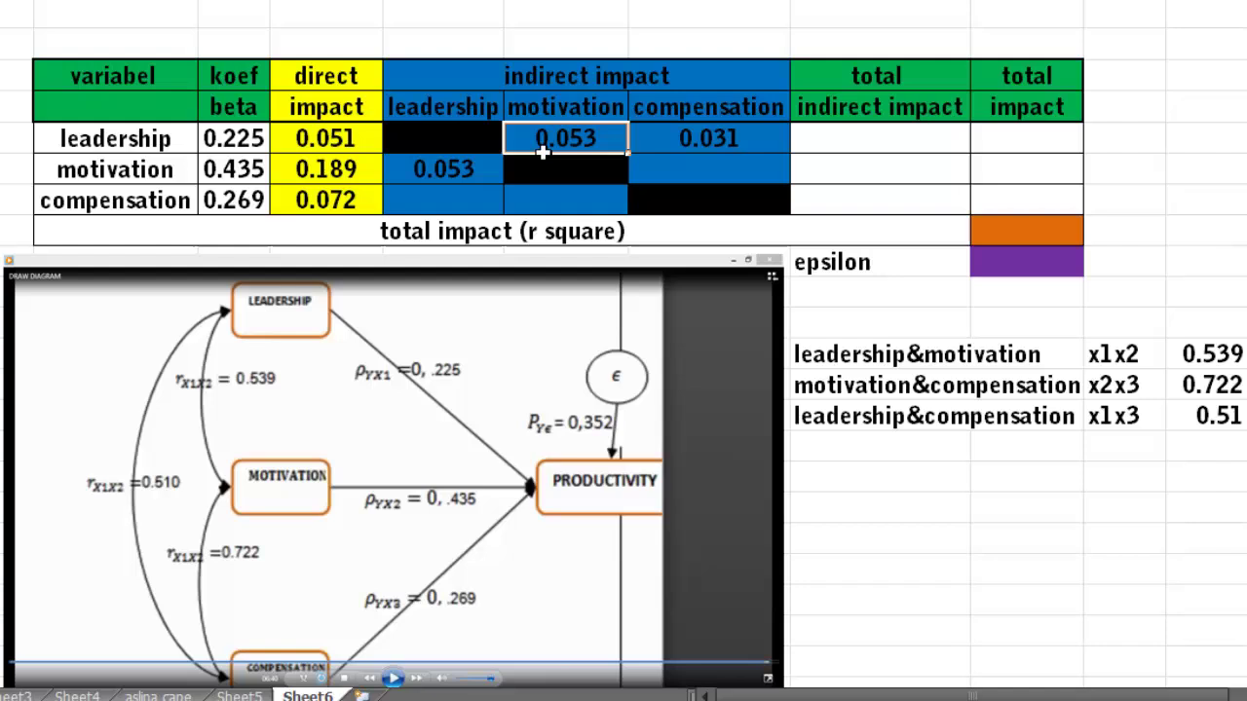
click(496, 170)
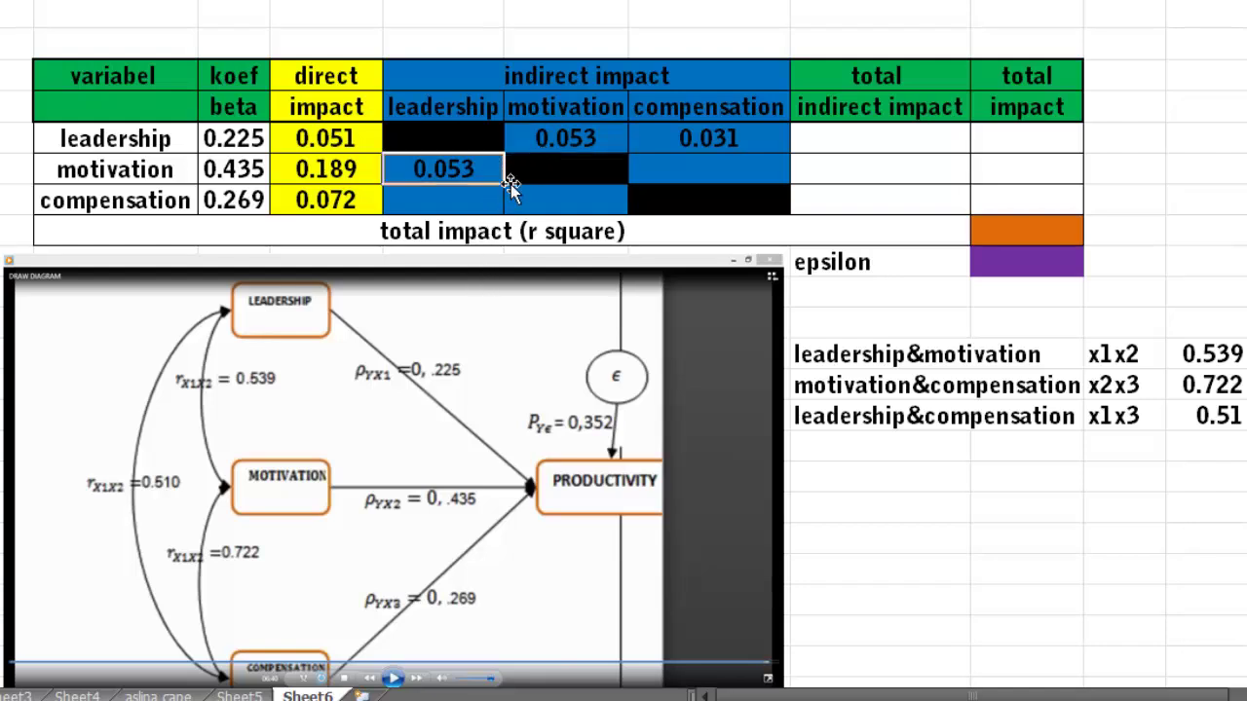
click(559, 151)
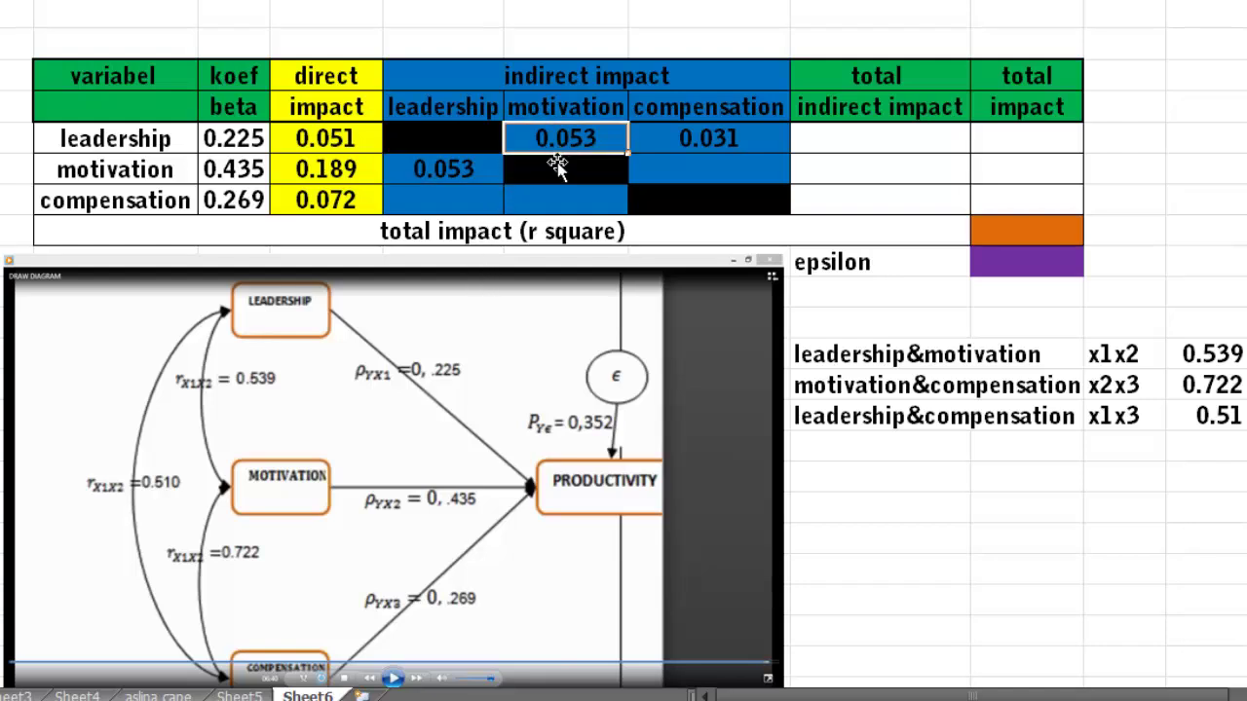
click(488, 174)
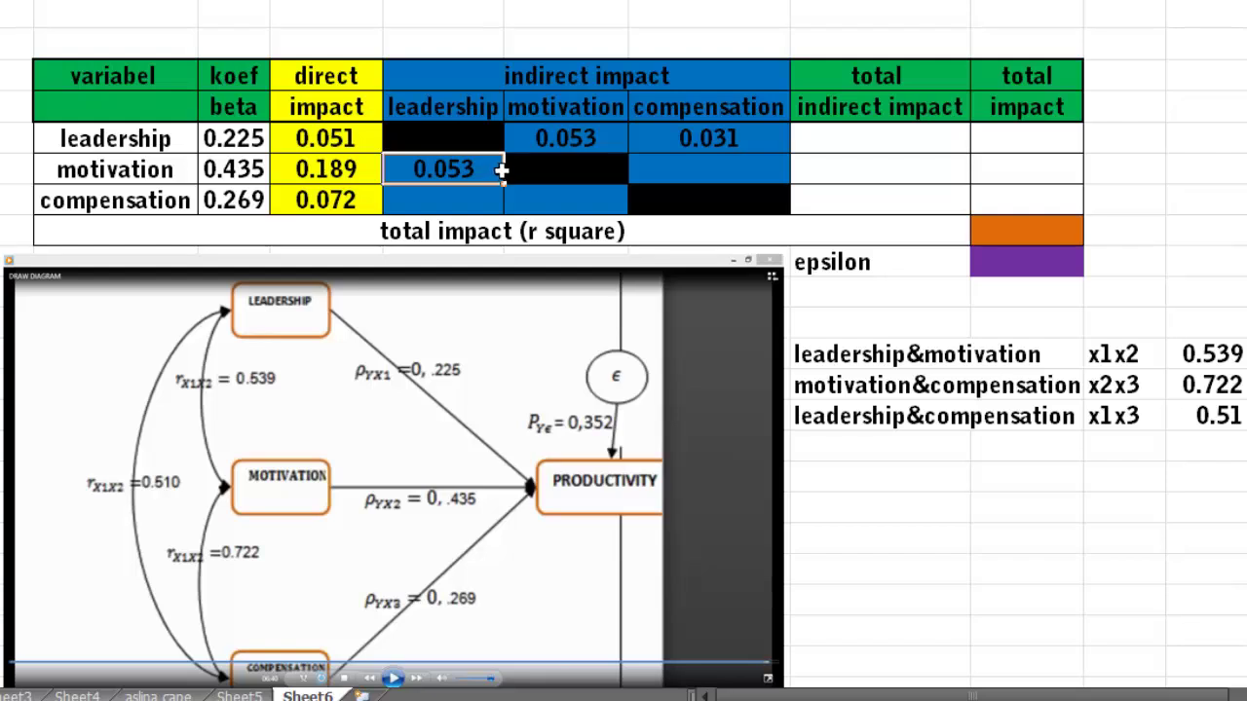
Step: Calculate motivation's indirect impact through compensation with the formula =E6*E7*M13, multiplying both beta coefficients by the x2x3 correlation
click(696, 171)
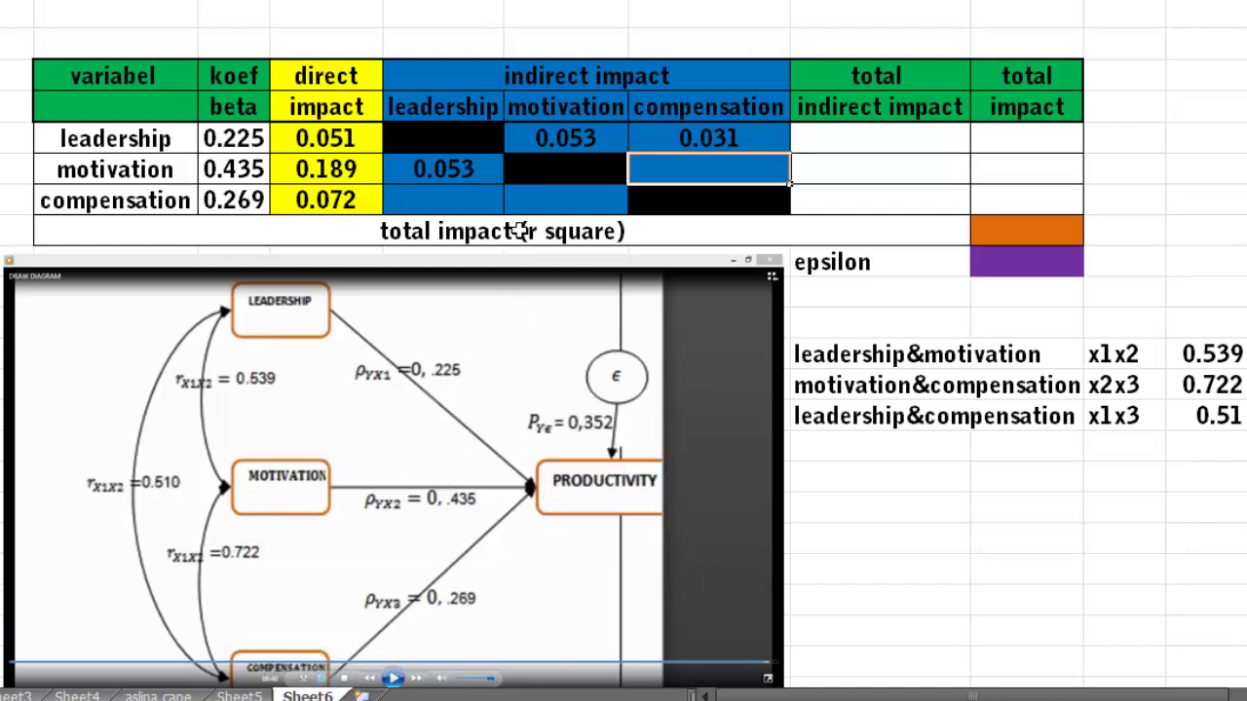
text(=)
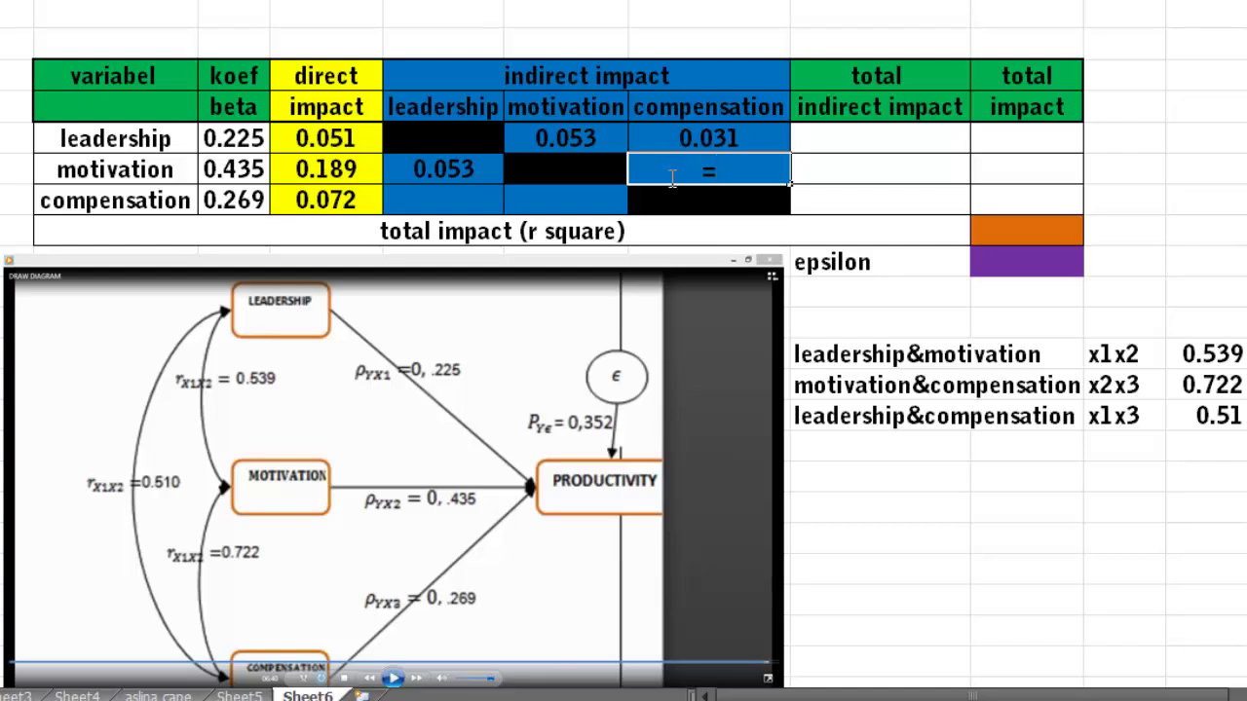
click(258, 170)
text(*)
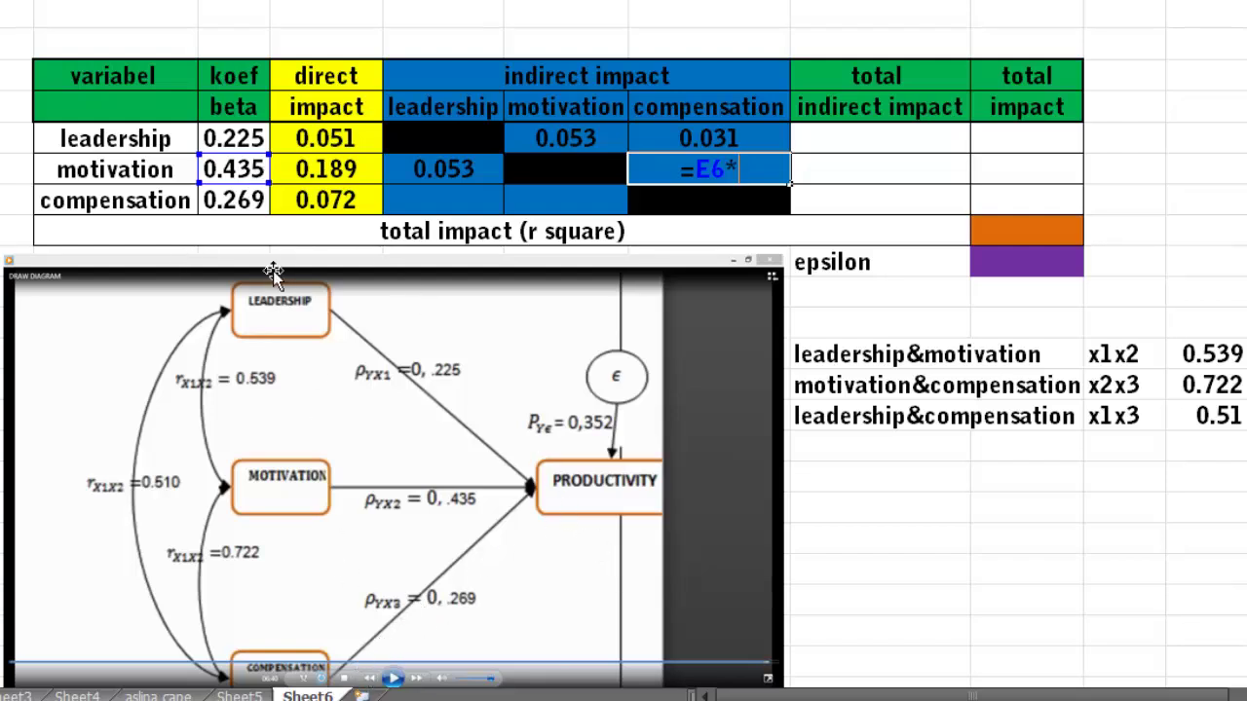
click(249, 208)
text(*)
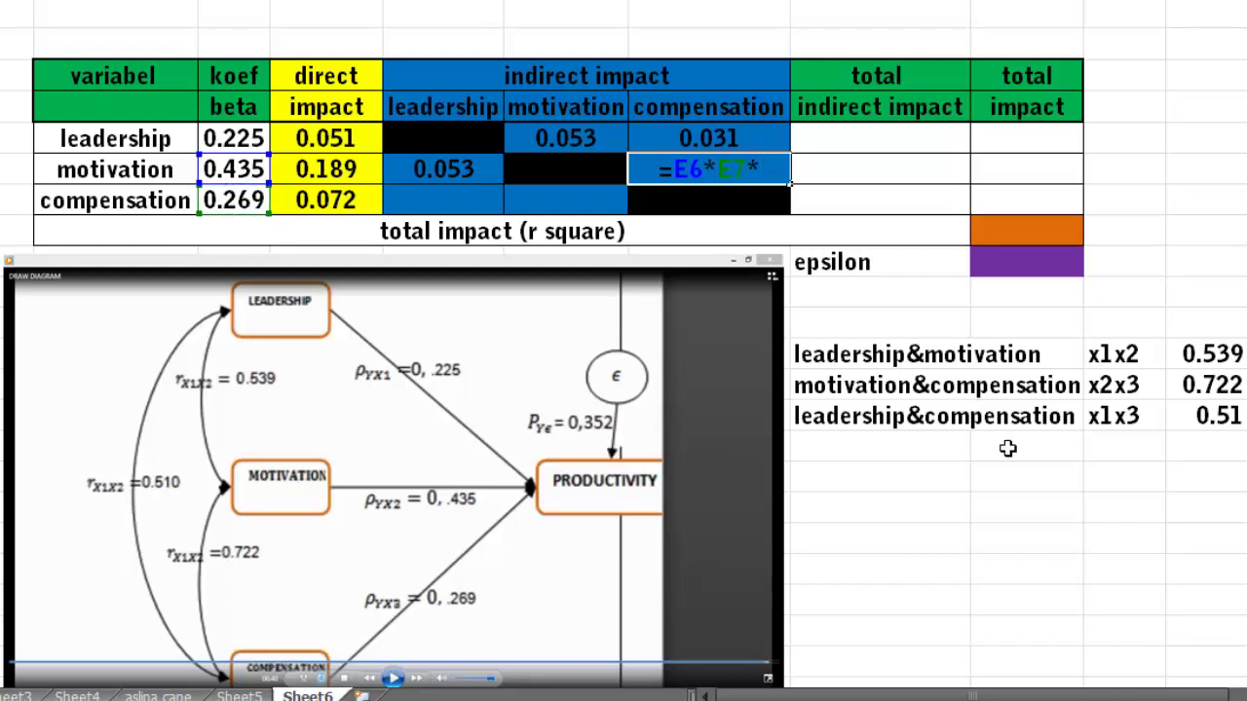
click(1208, 390)
key(Return)
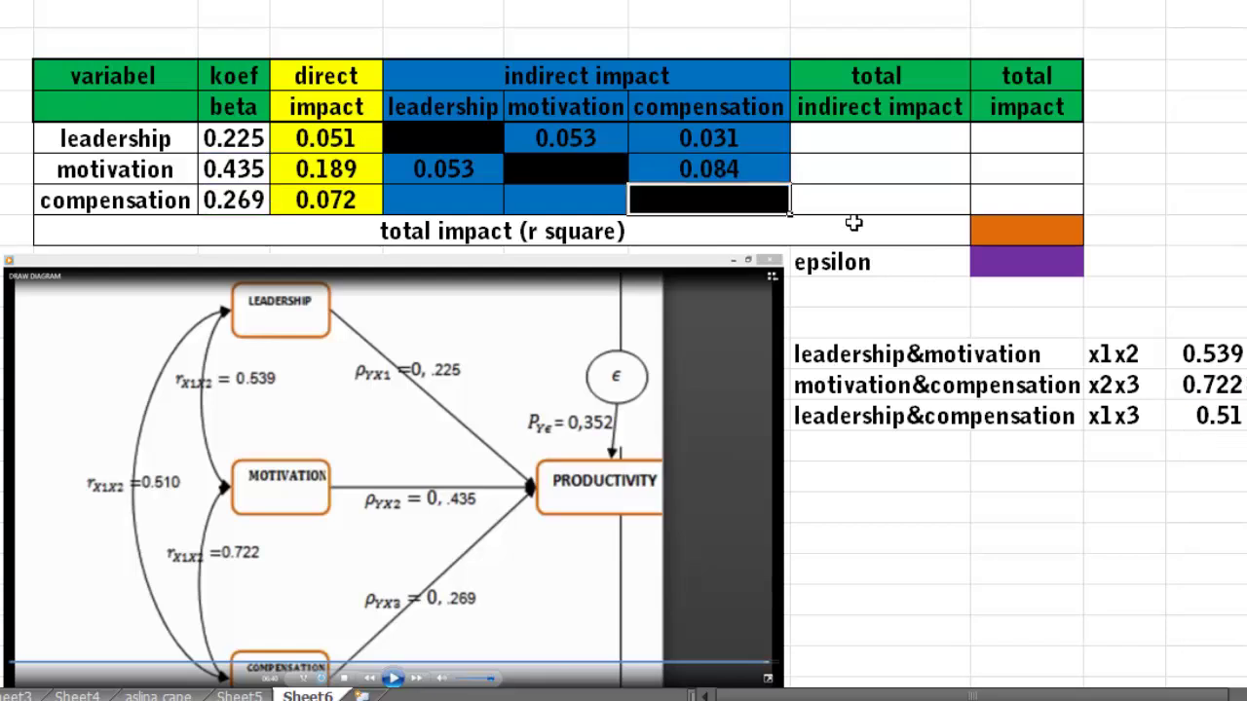
Step: Calculate compensation's indirect impact through leadership with the formula =E7*E5*M14, multiplying both beta coefficients by the x1x3 correlation
click(445, 212)
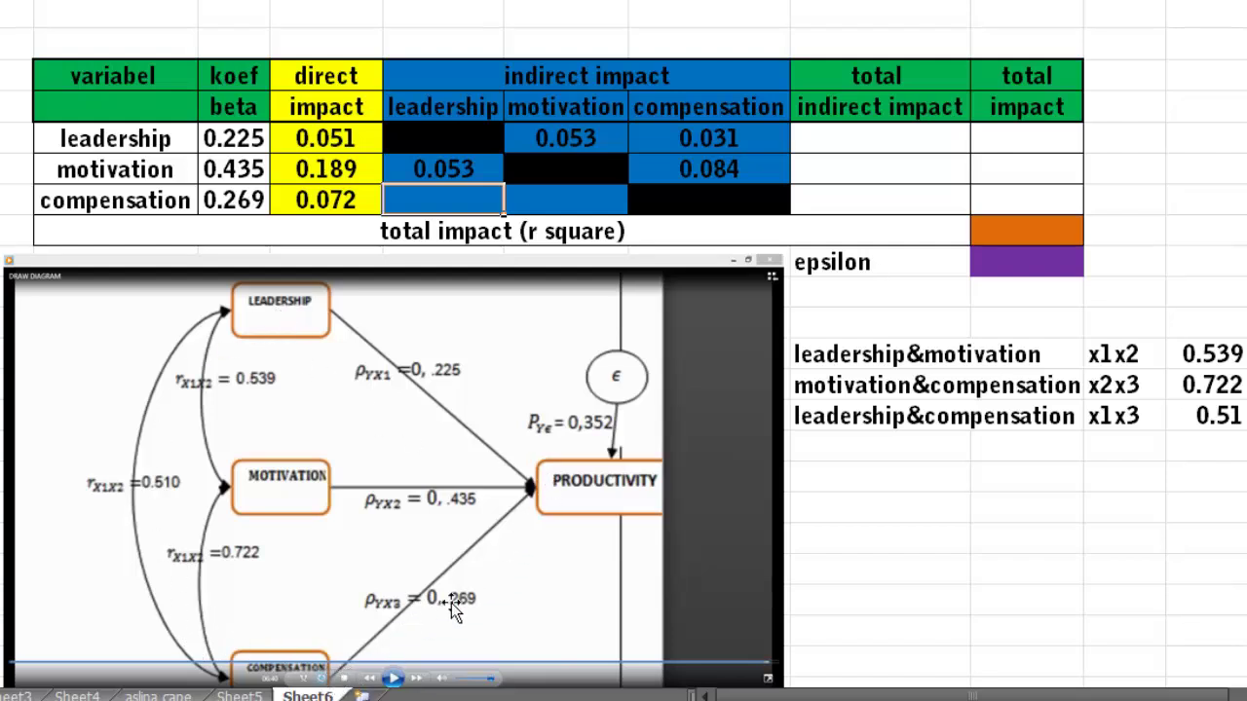
text(=)
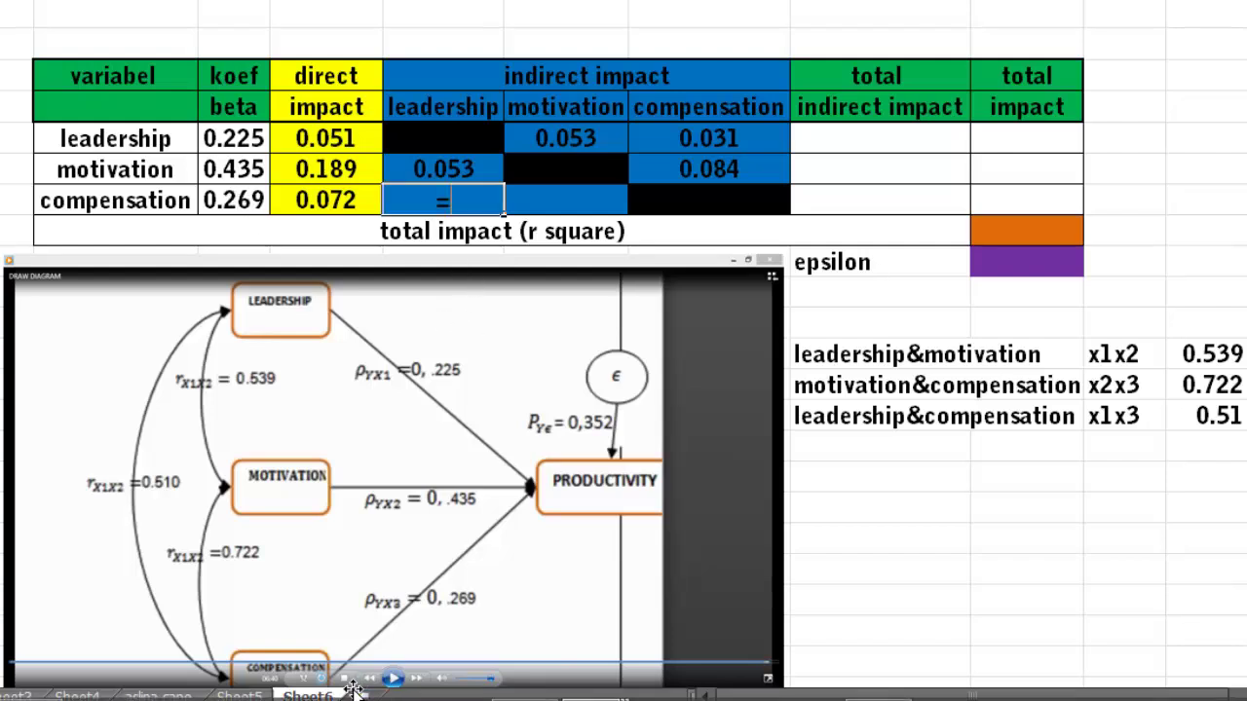
click(257, 200)
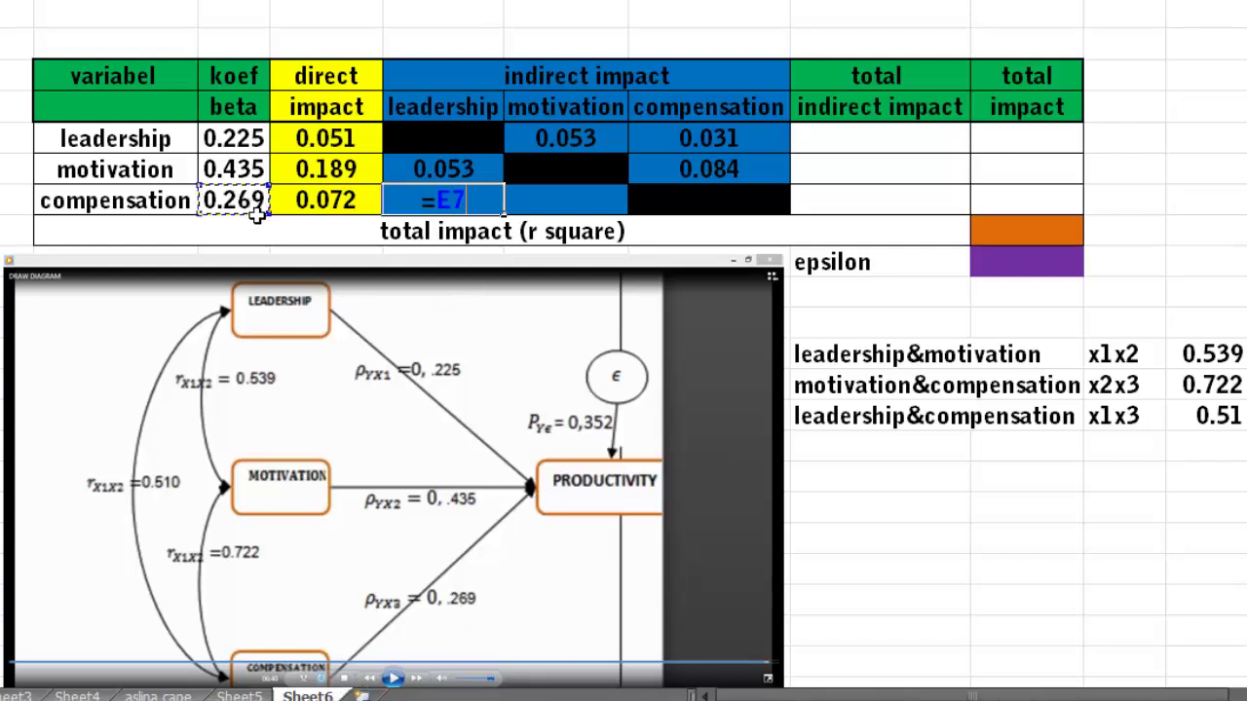
text(*)
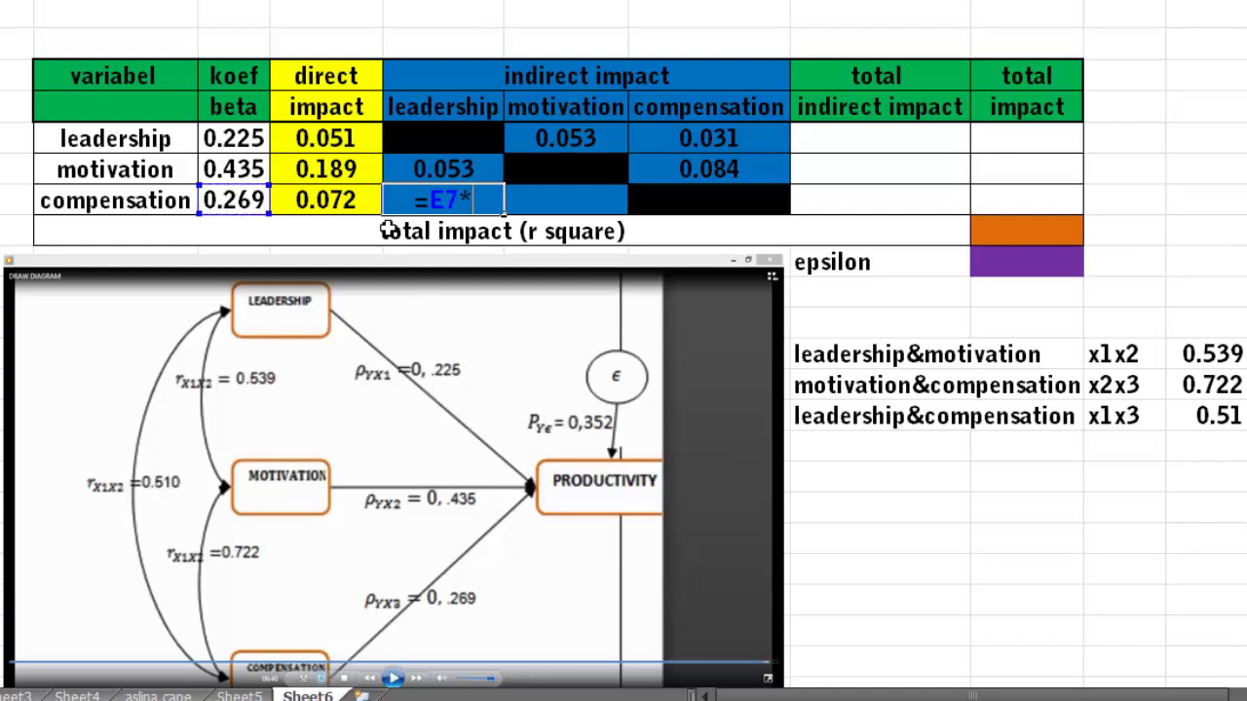
click(251, 138)
text(*)
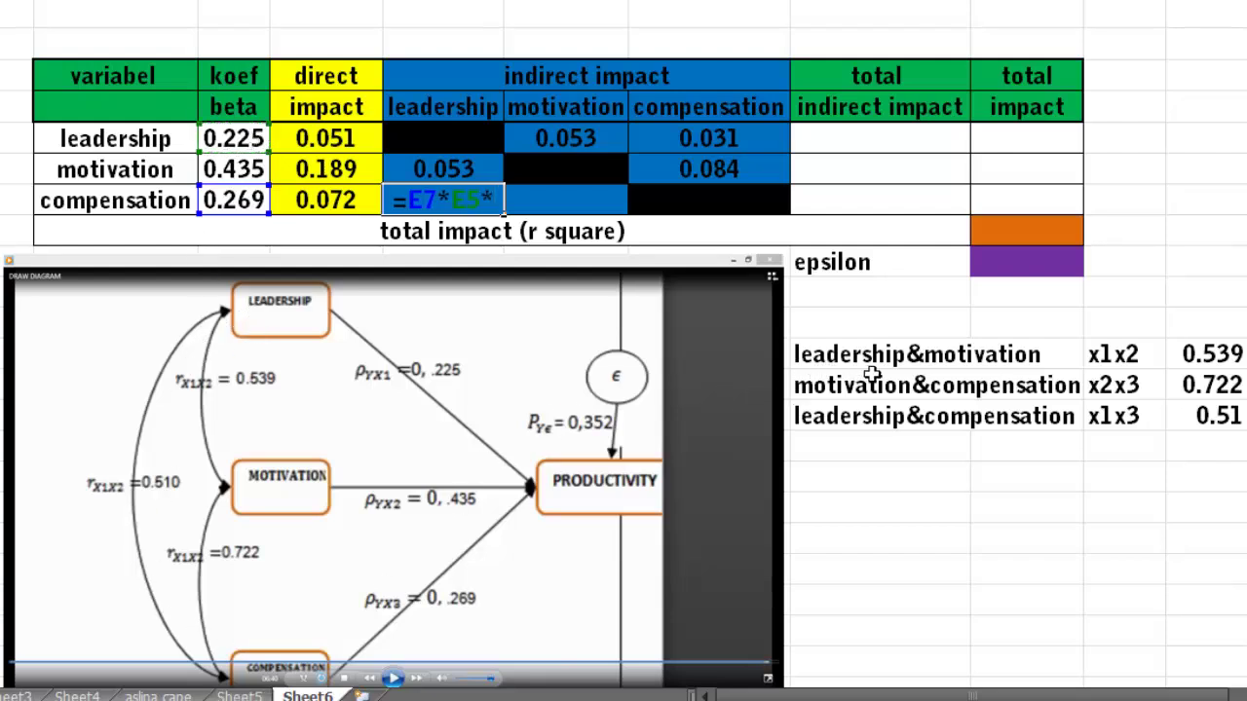
click(1238, 429)
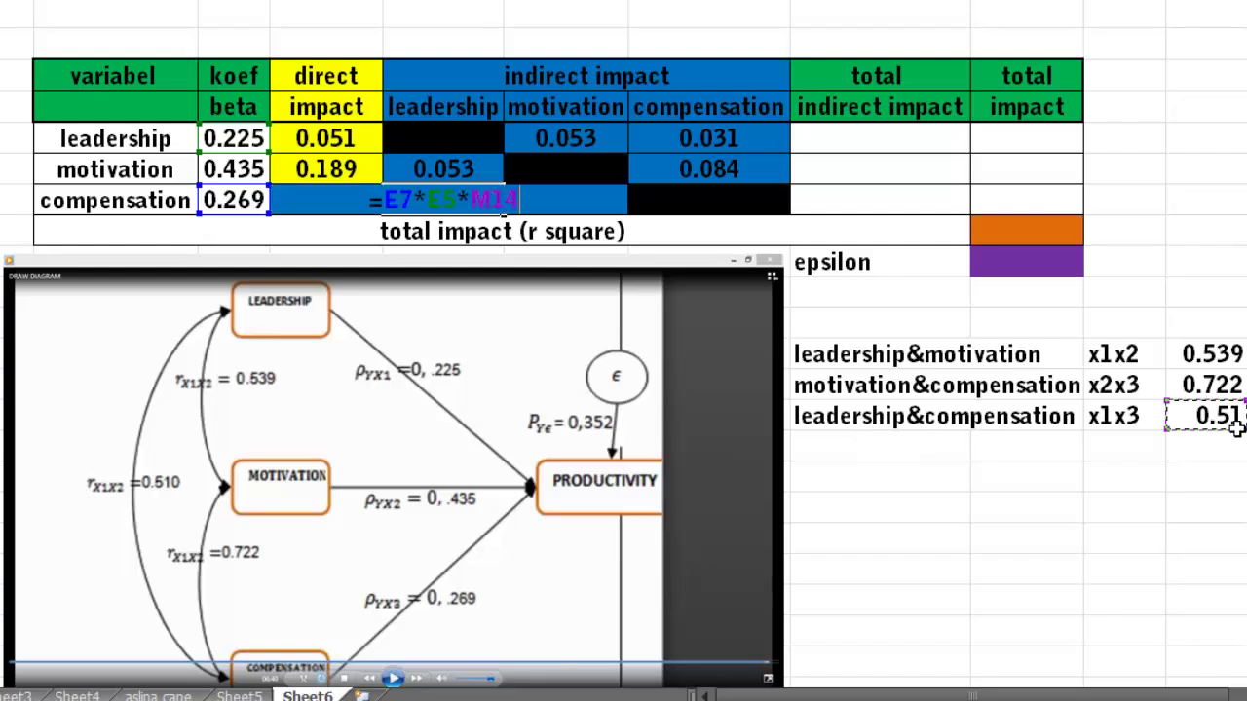
key(Return)
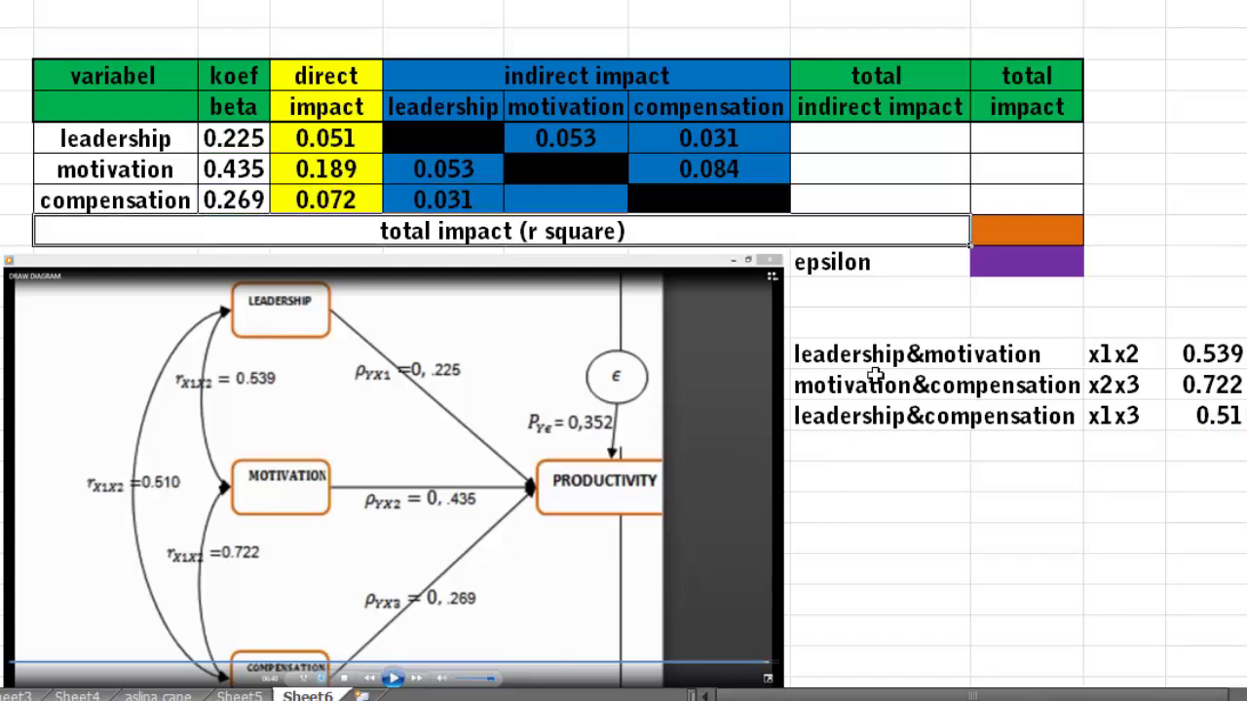
click(466, 201)
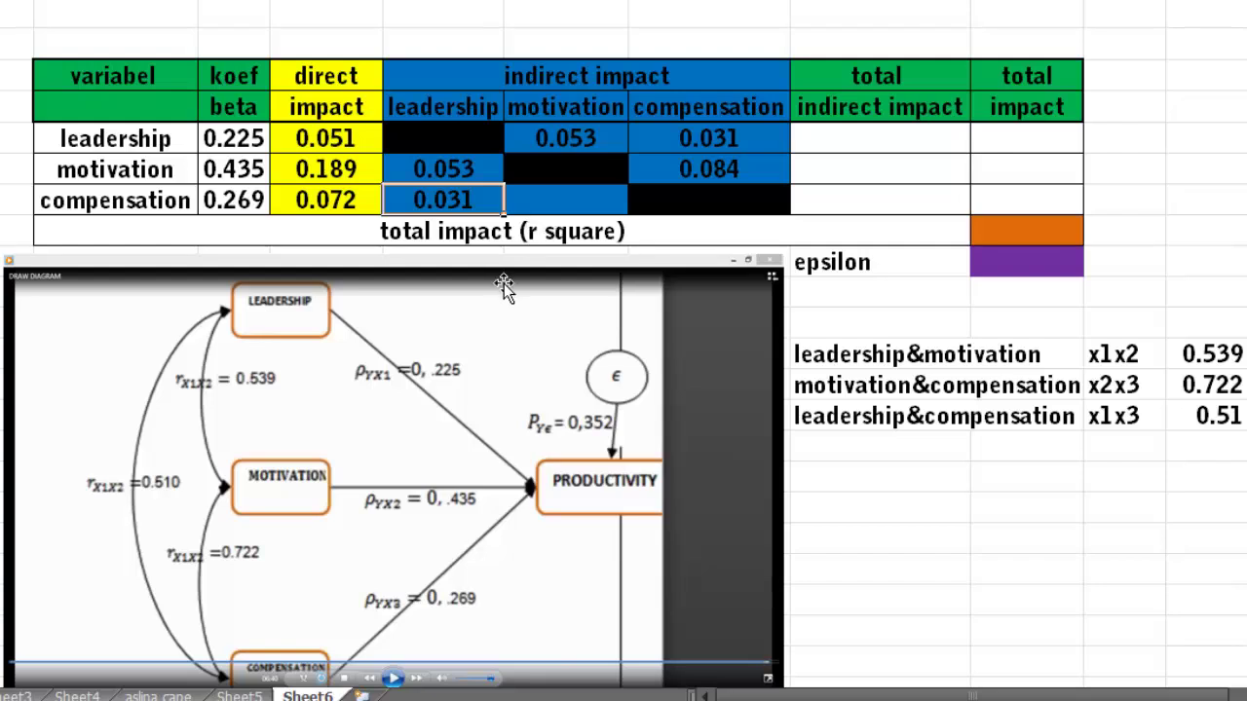
Step: Calculate compensation's indirect impact through motivation with the formula =E7*E6*M13, multiplying both beta coefficients by the x2x3 correlation
click(569, 201)
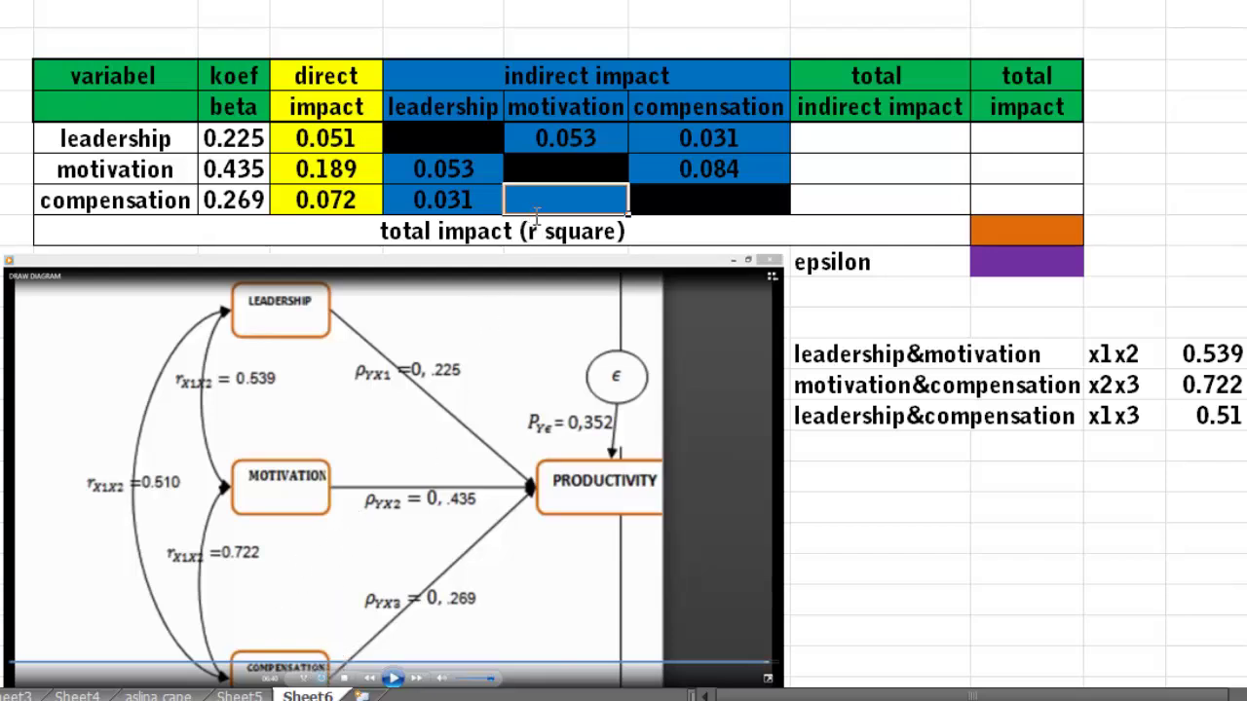
text(=)
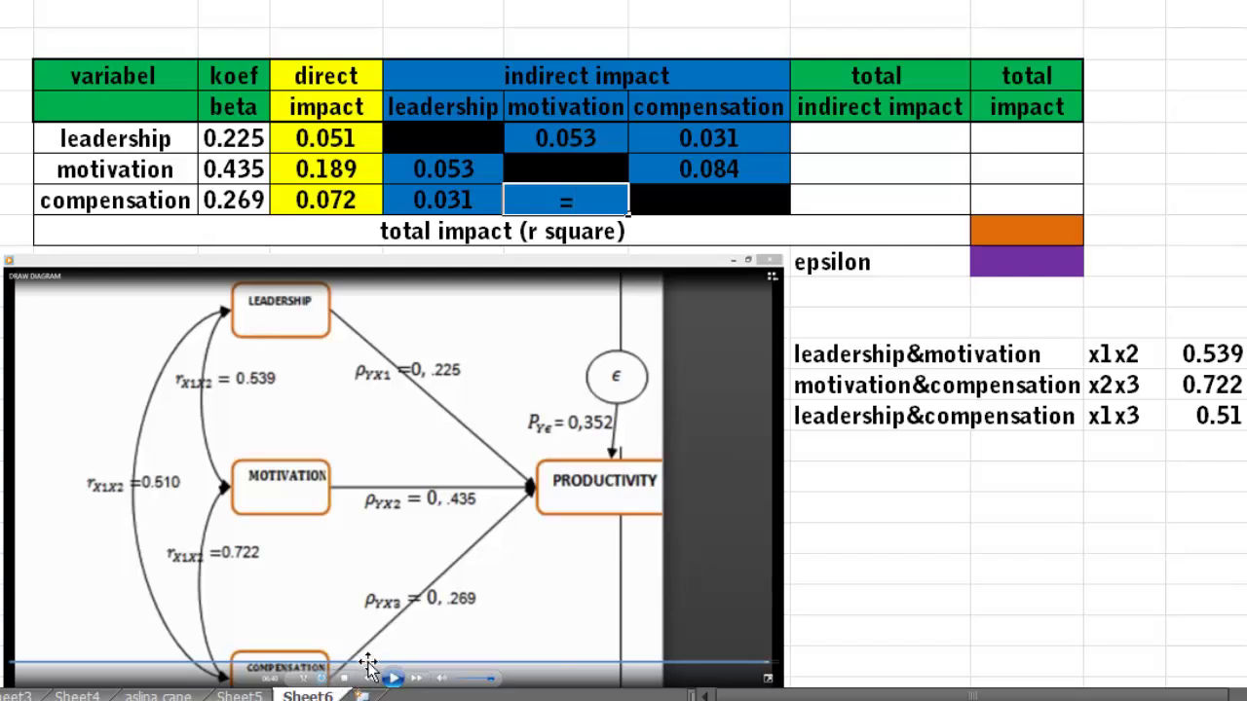
click(244, 201)
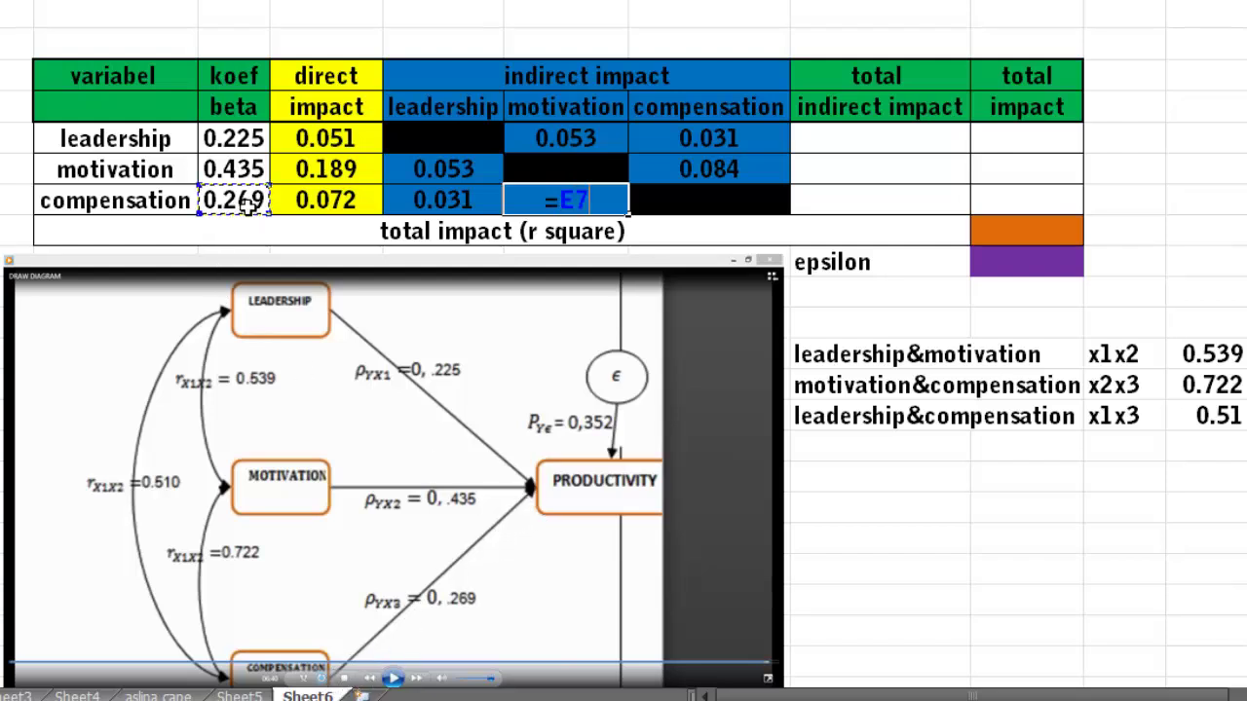
text(*)
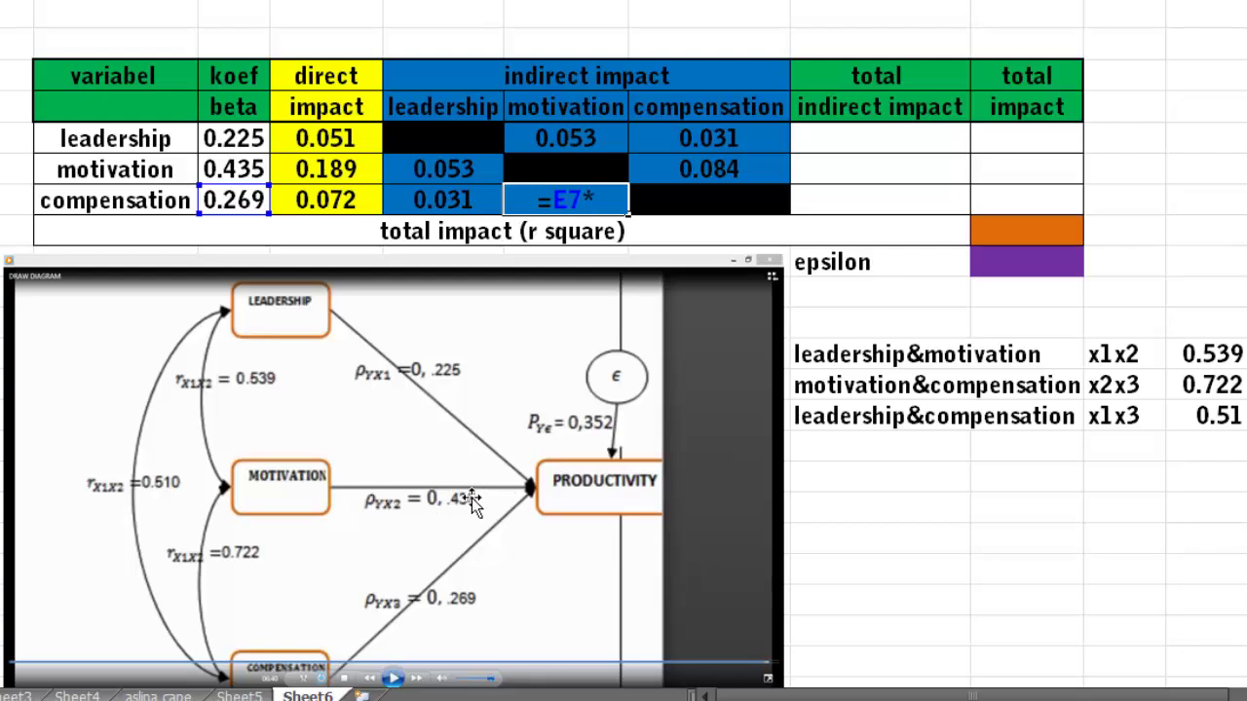
click(263, 173)
text(*)
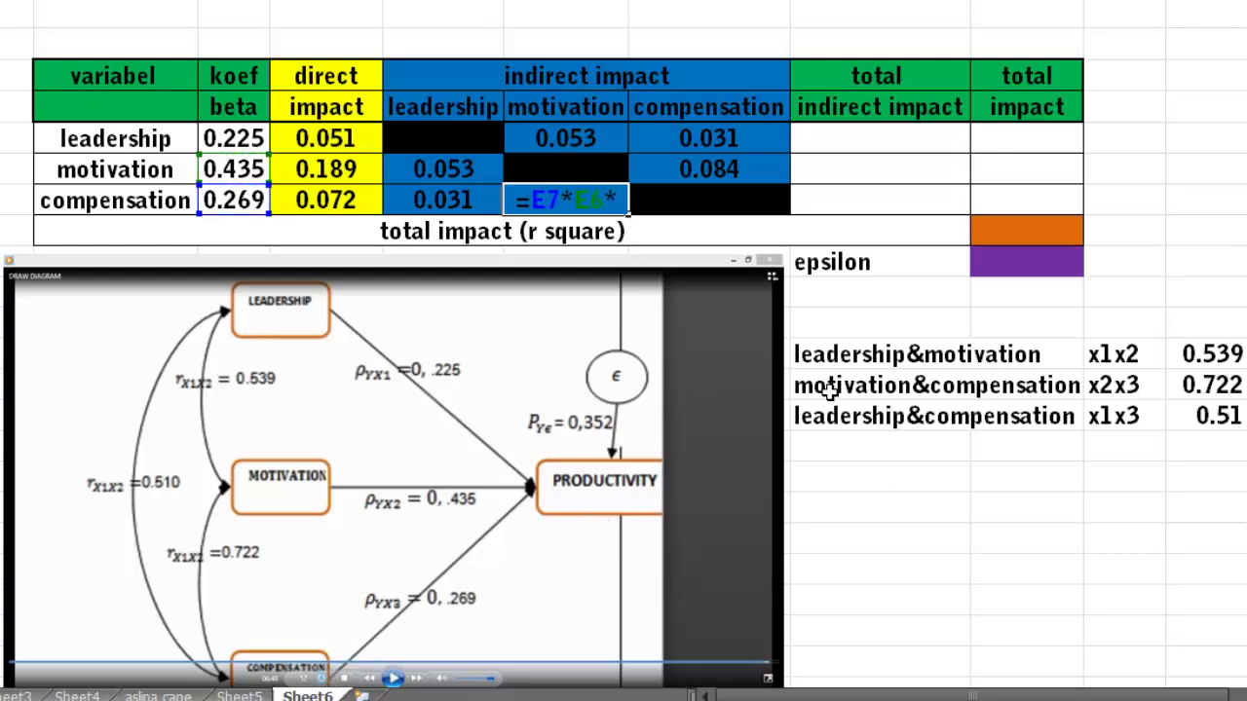
click(1213, 387)
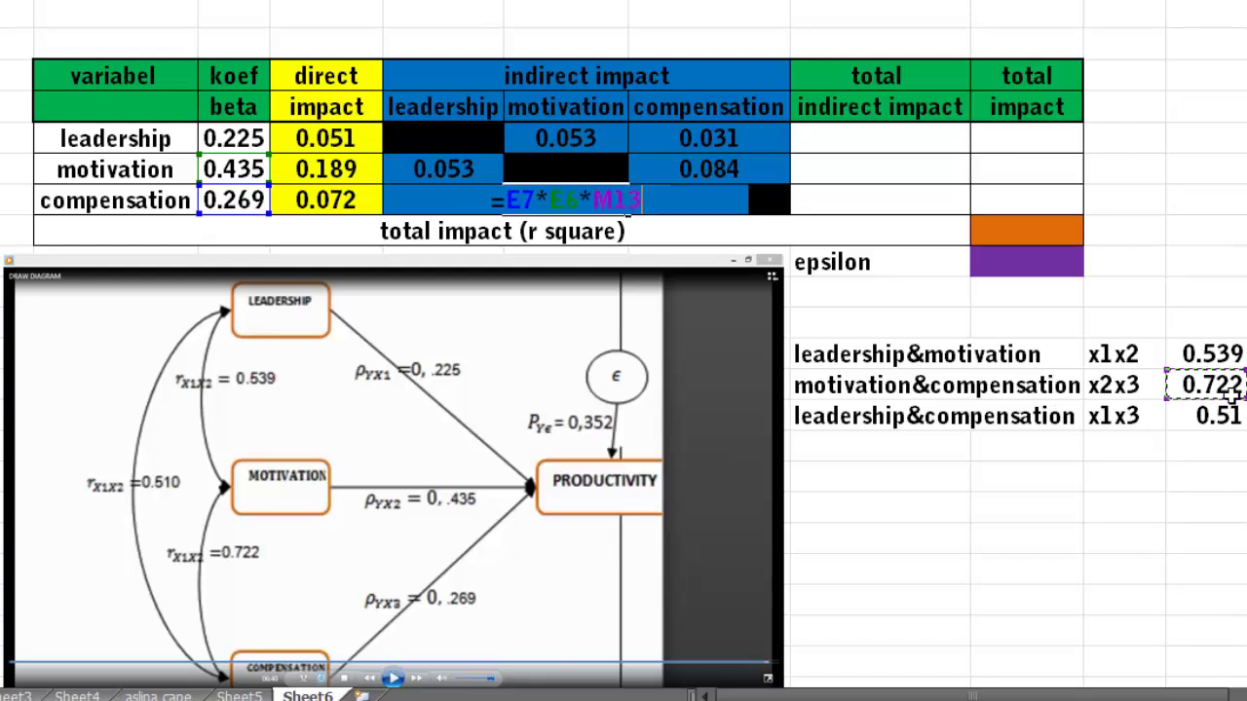
key(Return)
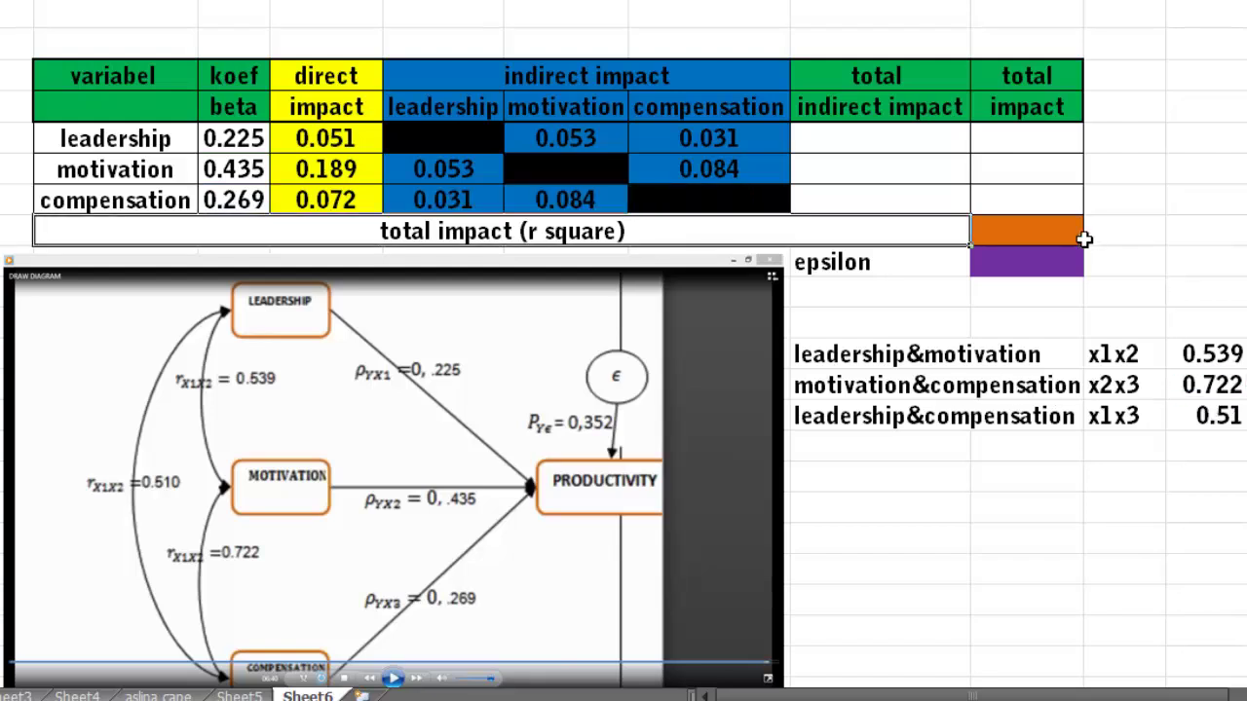
click(604, 204)
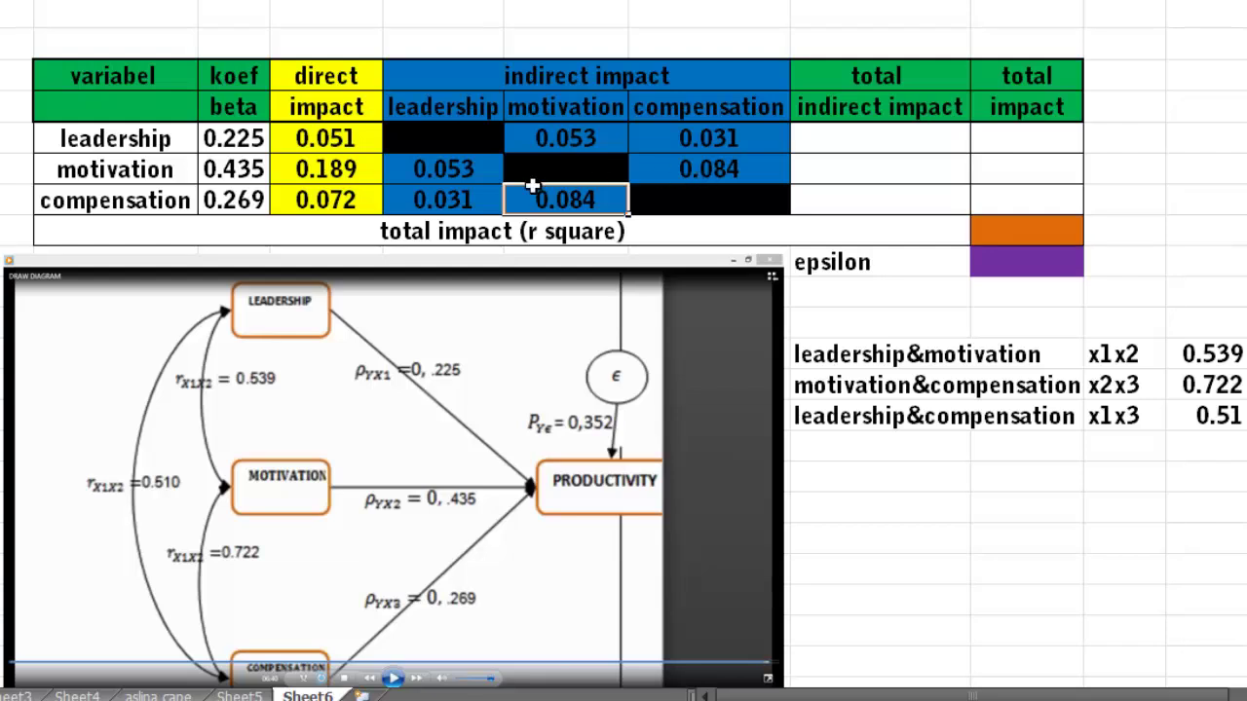
click(687, 172)
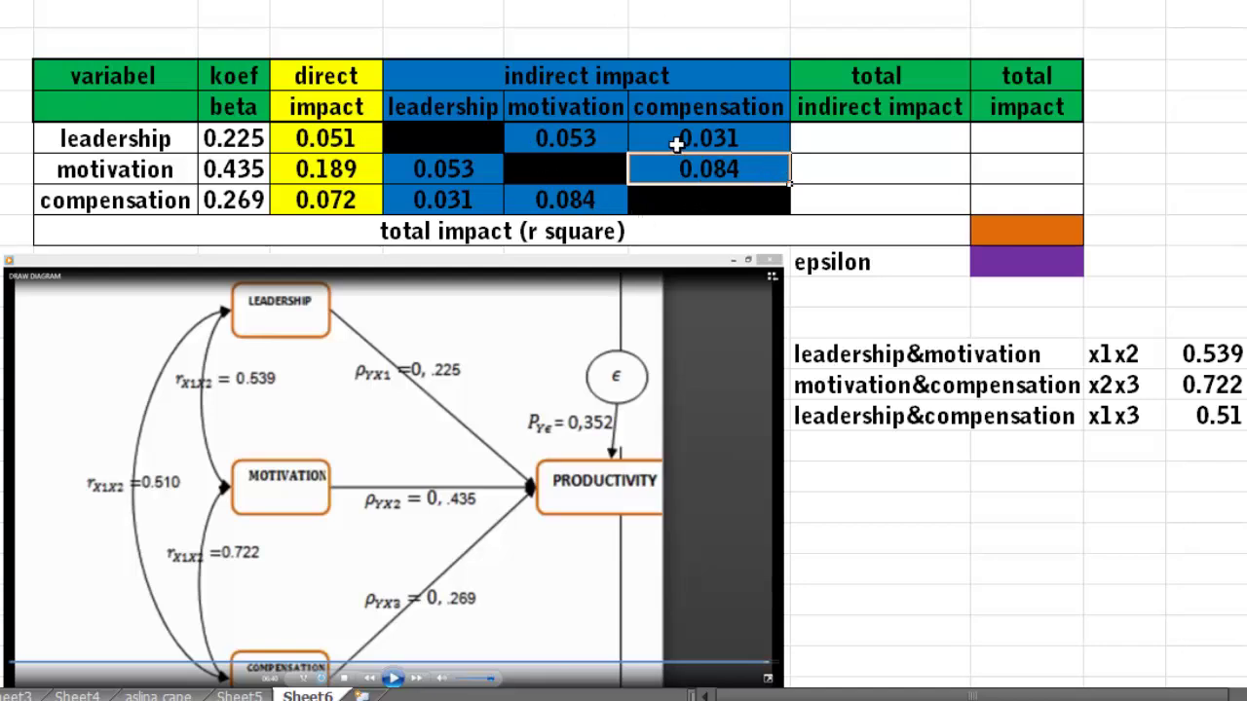
Step: Start leadership's total indirect impact formula with a reference to G5 and select the reference's row number for editing
click(869, 151)
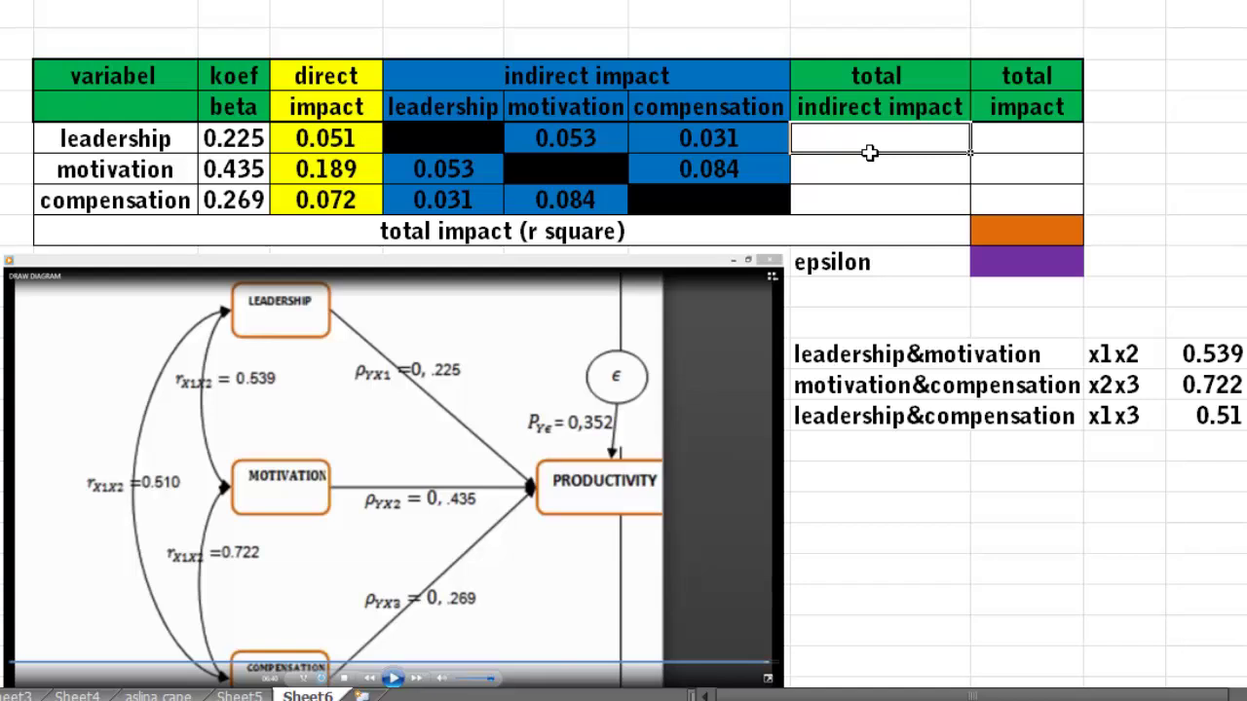
double_click(870, 153)
text(=)
click(436, 138)
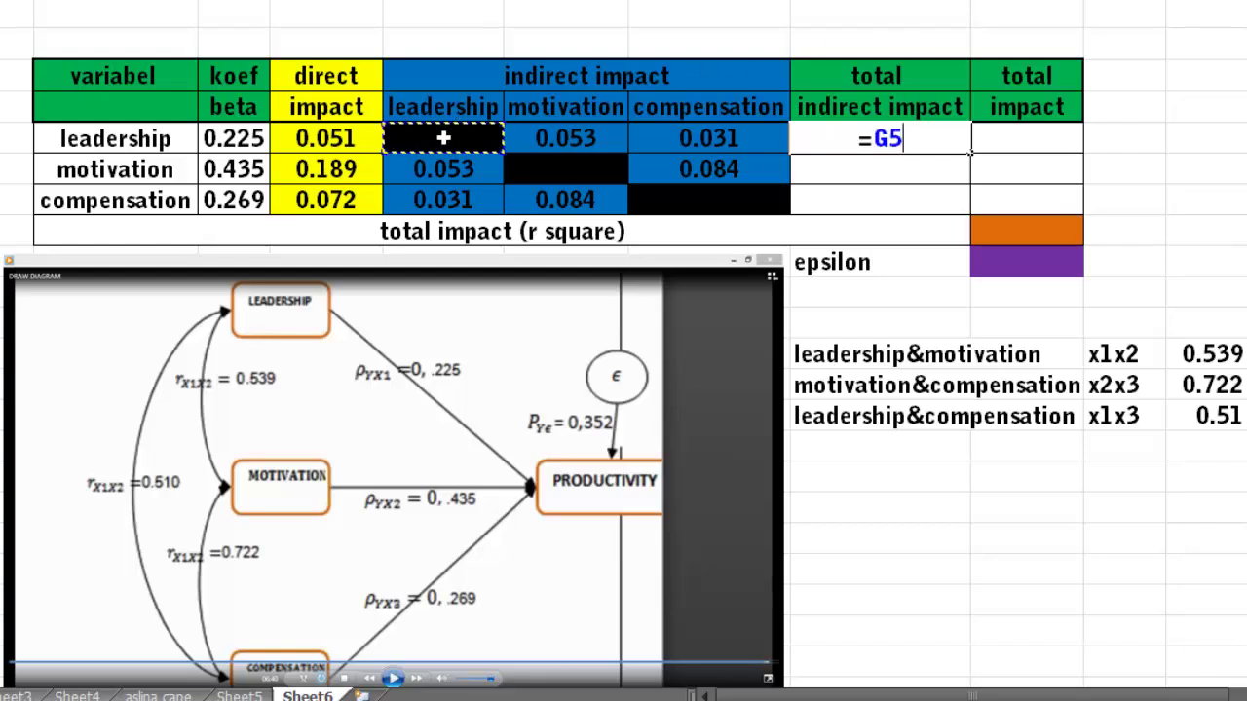
double_click(890, 140)
drag(890, 141, 906, 142)
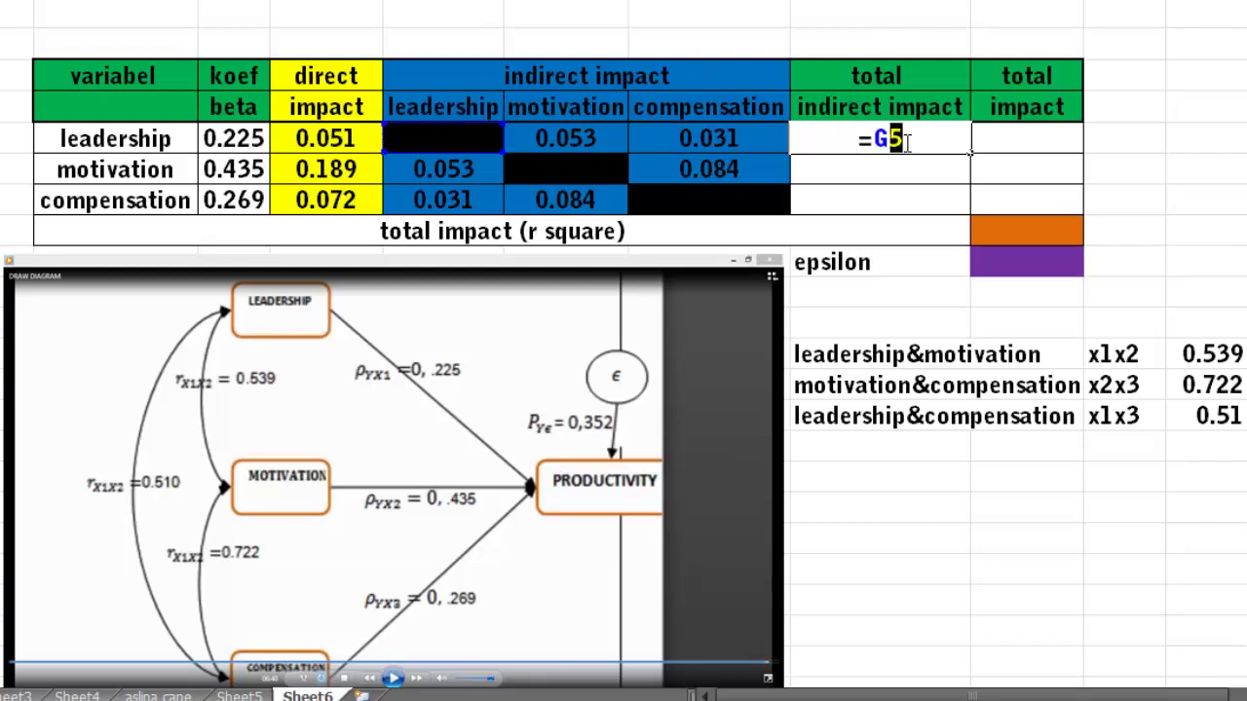